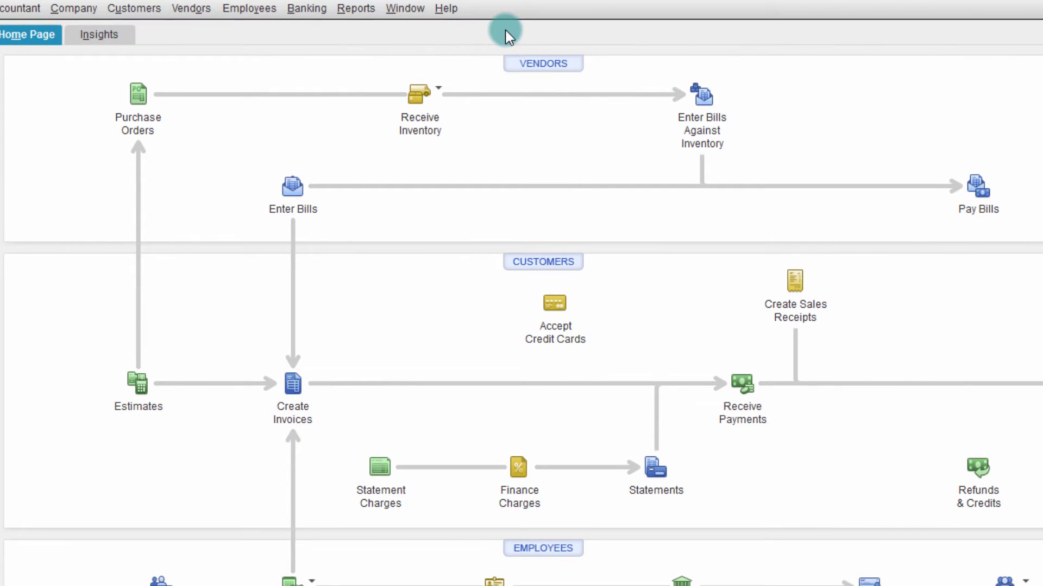
Step: Begin a bank reconciliation for the 1110 · Company Checking Account
left_click(308, 13)
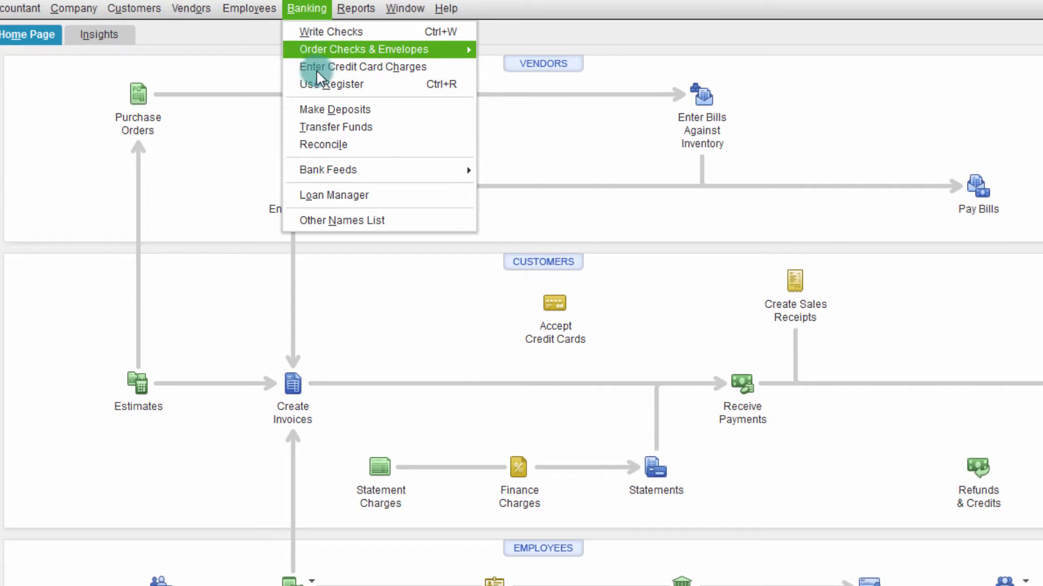
left_click(334, 143)
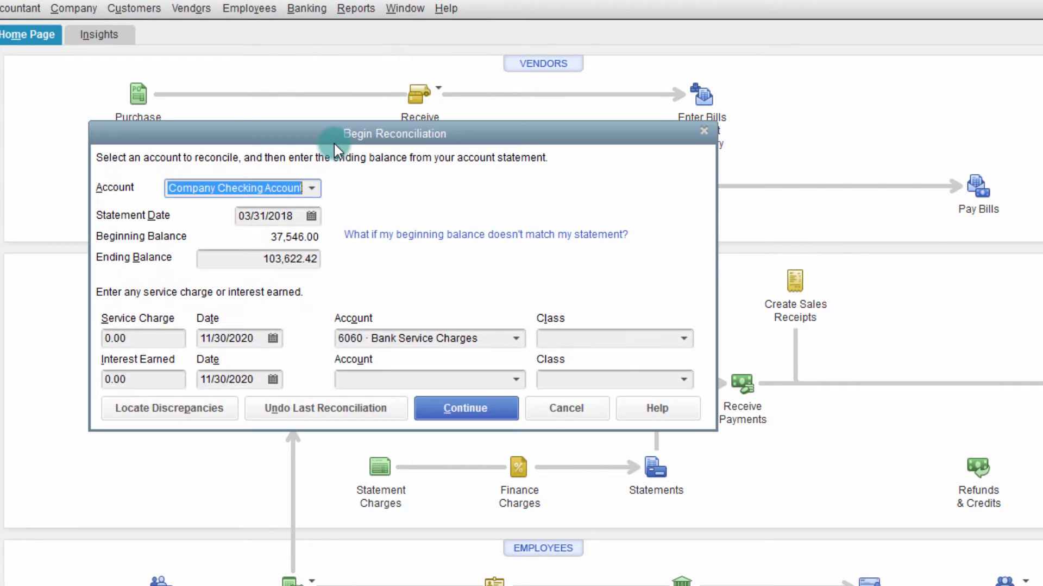
left_click_drag(334, 139, 489, 116)
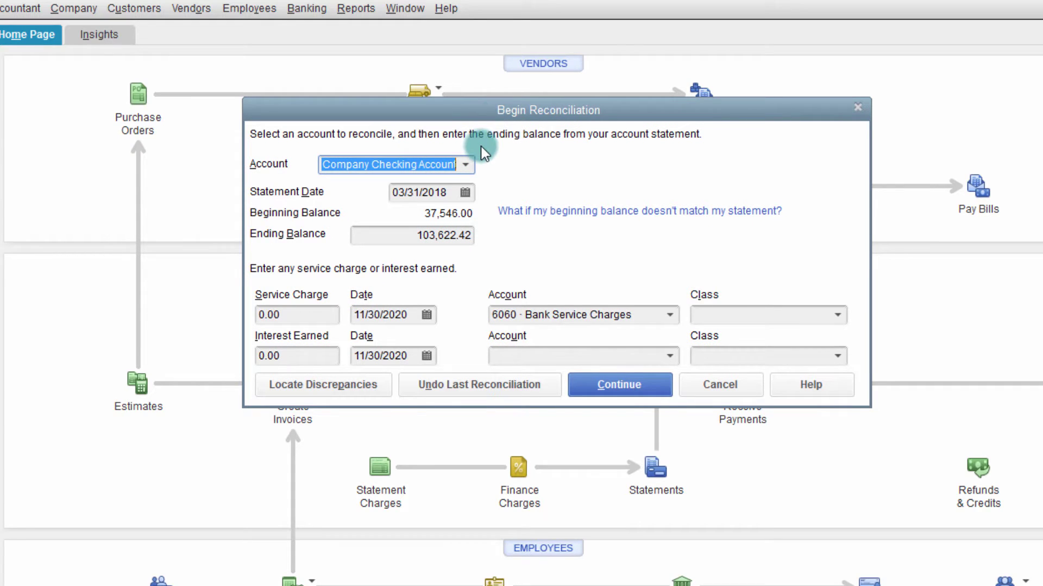
left_click(466, 164)
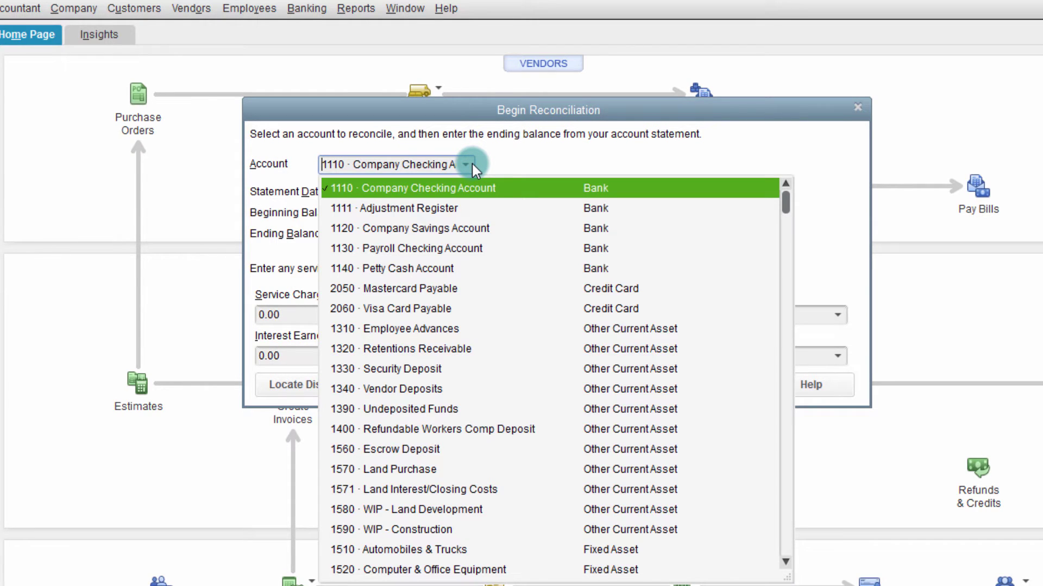
left_click(470, 164)
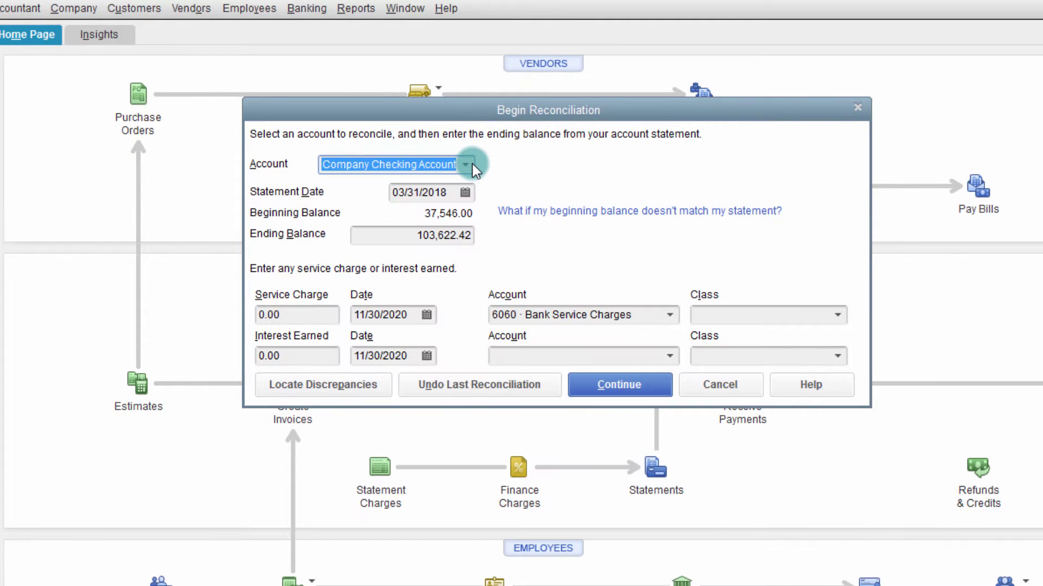
Step: Set the reconciliation's ending balance to 115,139.14 and its statement date to 01/31/2018
left_click(454, 201)
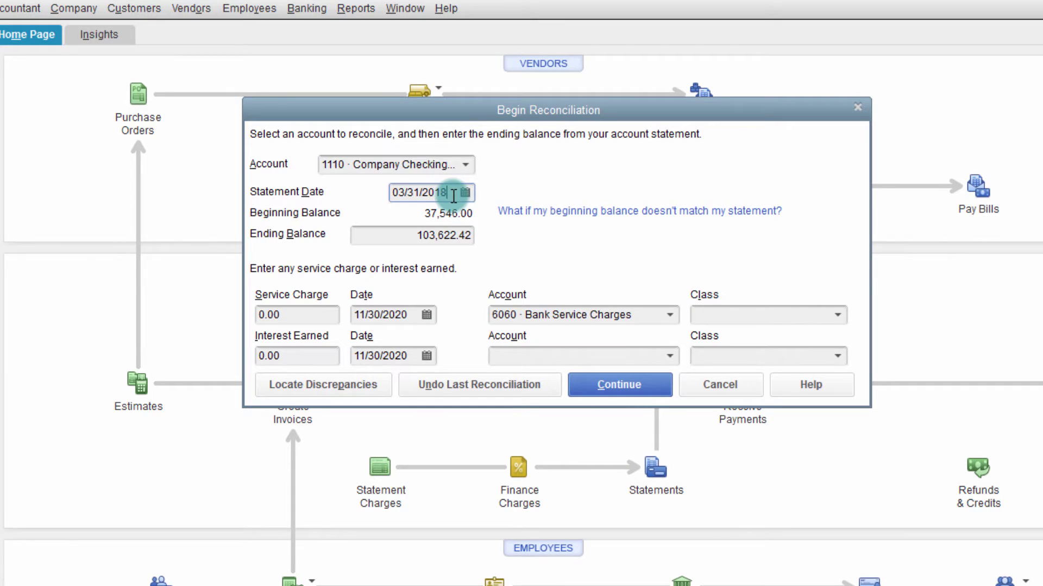
left_click(412, 236)
key("BackSpace")
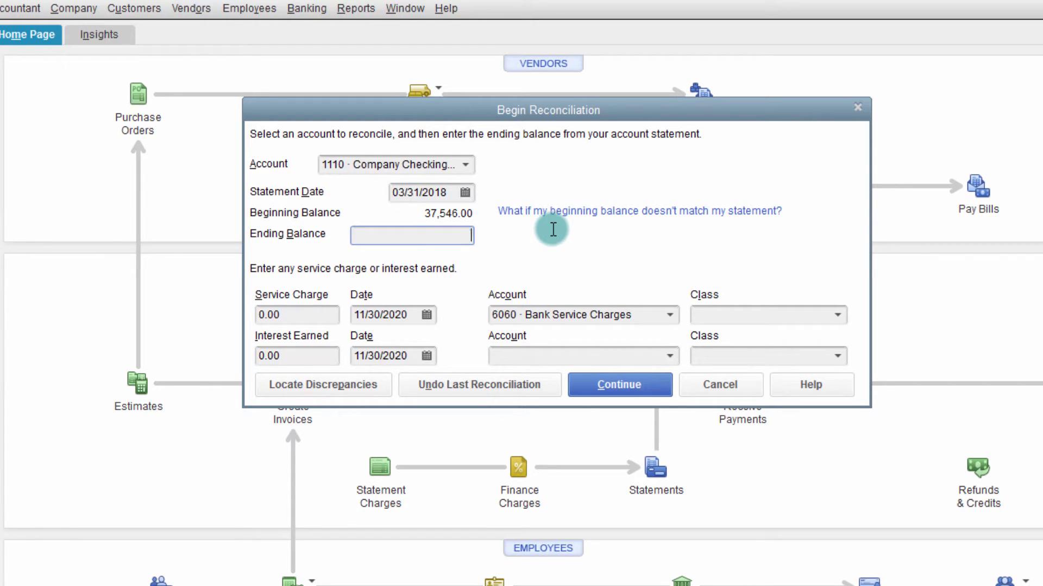
type("11513")
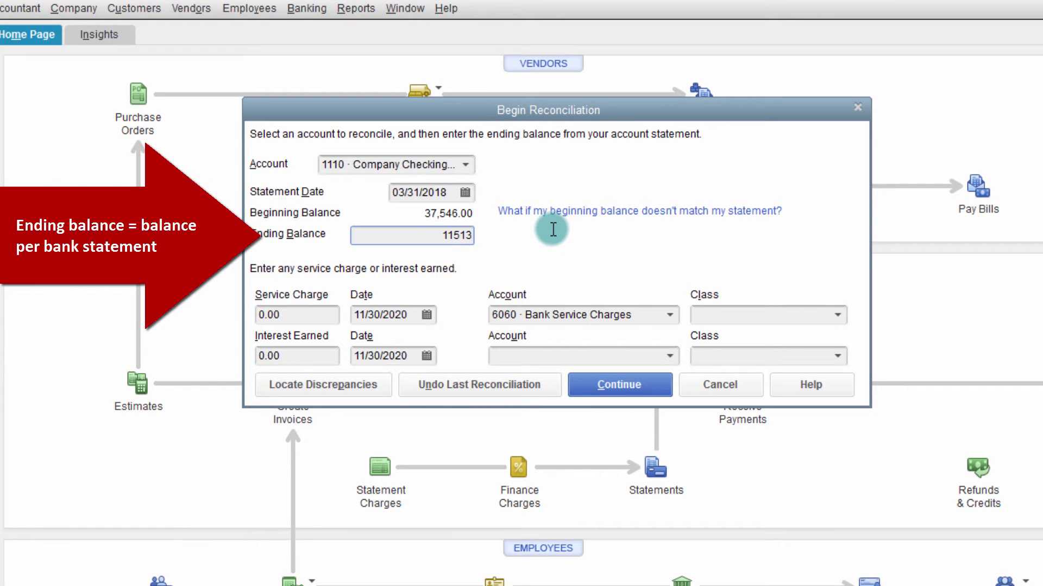
type("9.14")
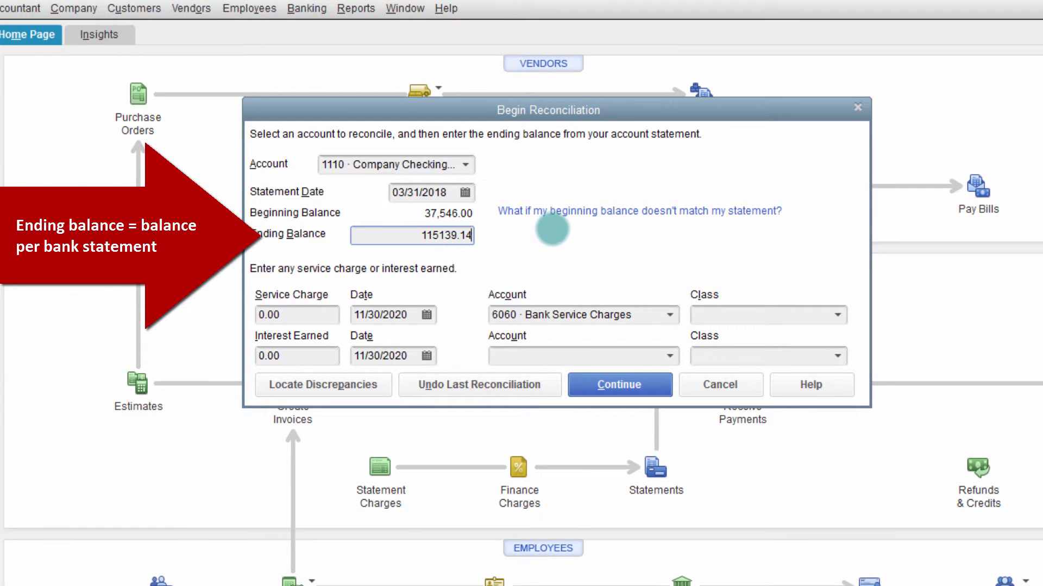
left_click(405, 193)
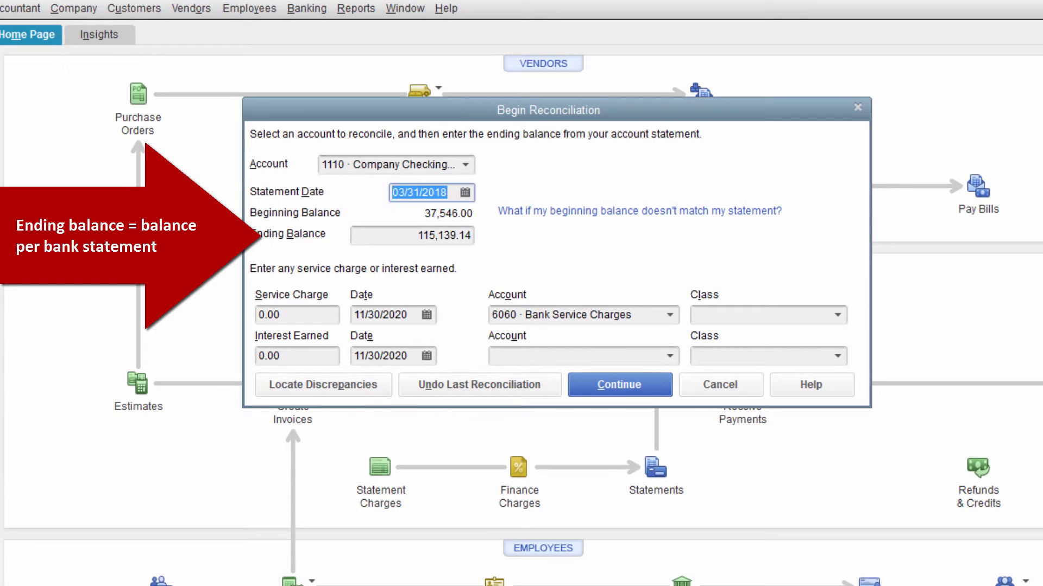
type("01/3")
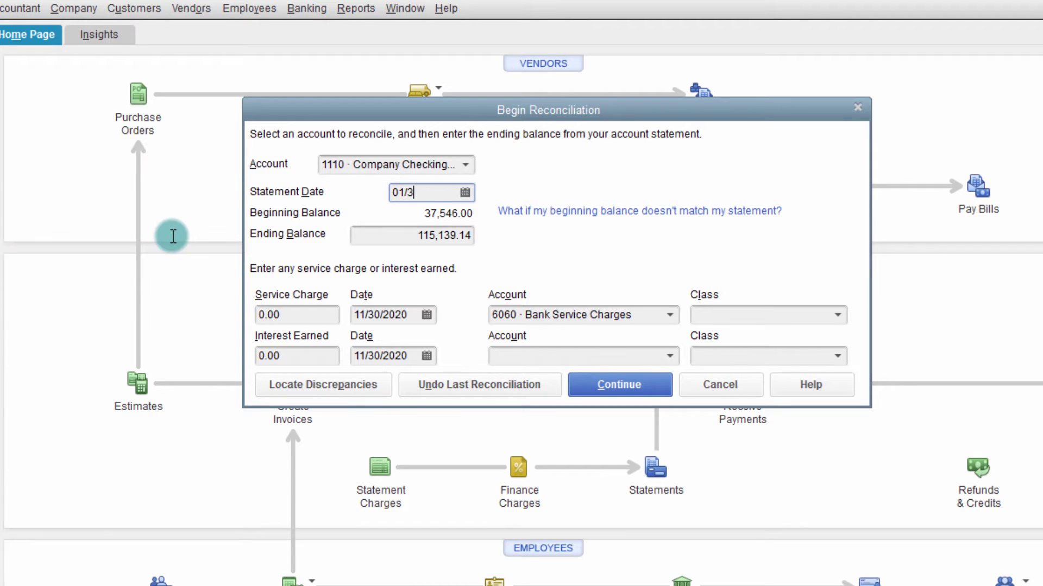
type("1/2018")
mouse_move(273, 315)
left_mouse_down()
mouse_move(316, 312)
mouse_move(261, 319)
left_mouse_up()
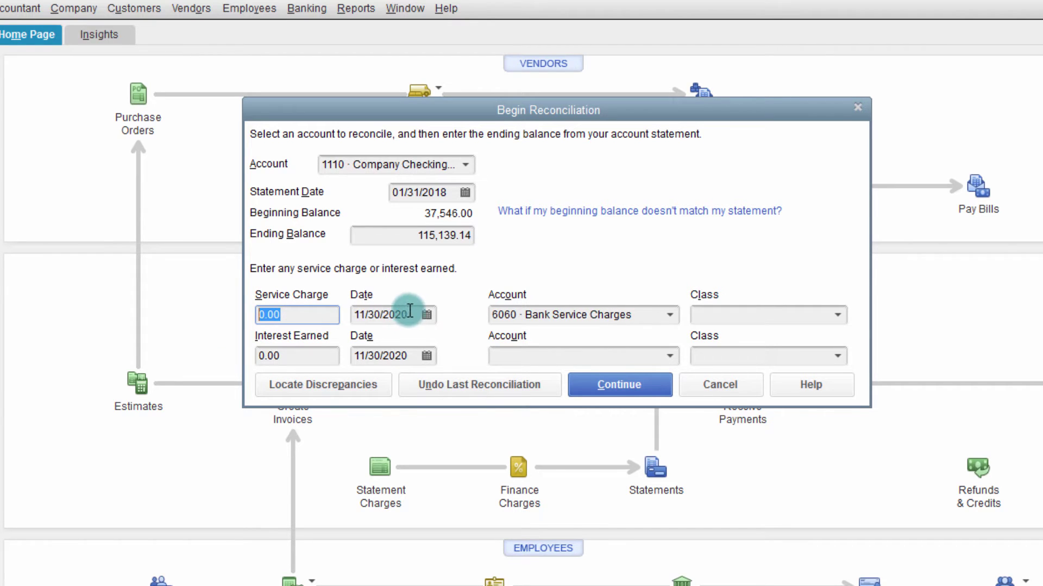
left_click(538, 314)
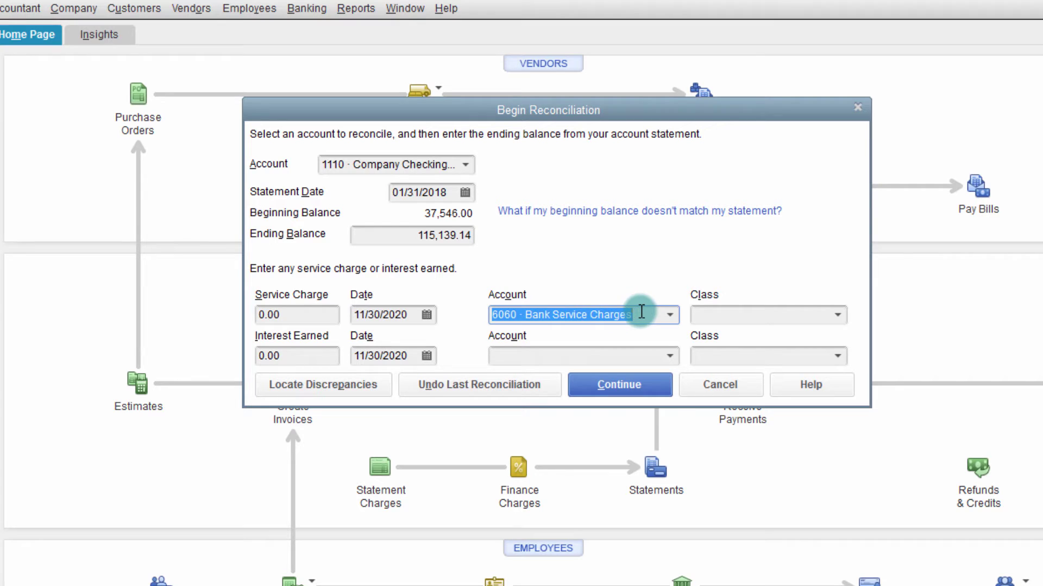
left_click(783, 315)
left_click(837, 314)
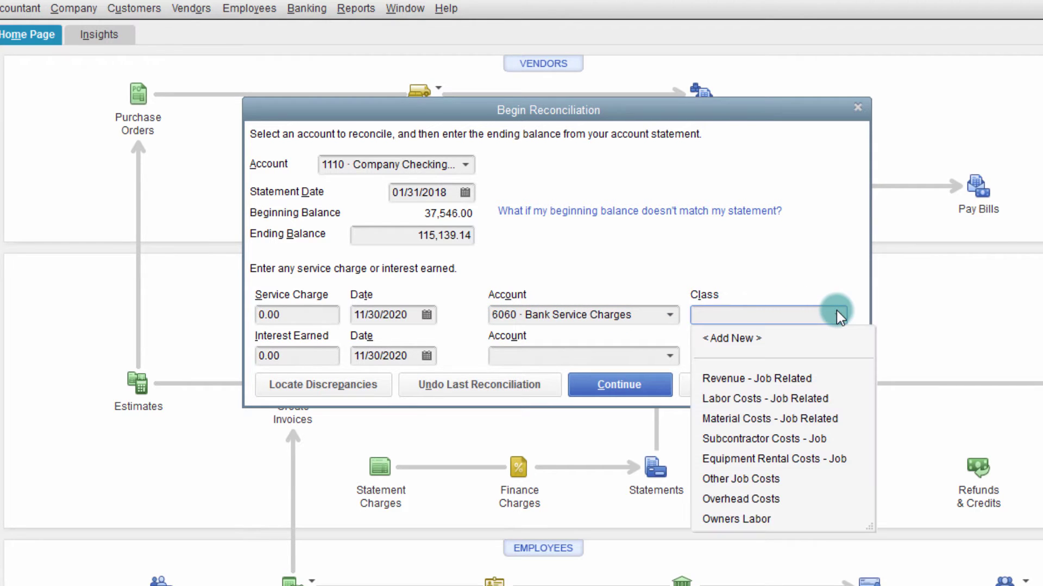
left_click(837, 314)
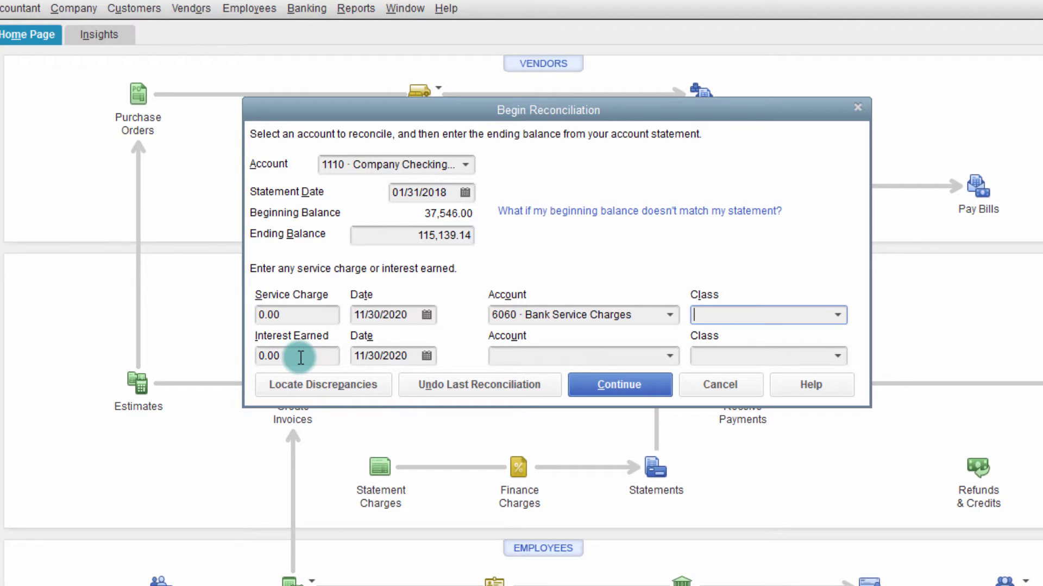
Step: Assign interest earned to the 7010 · Interest Income account, and continue to the reconciliation's transaction list, accepting the past-dated change
left_click(301, 357)
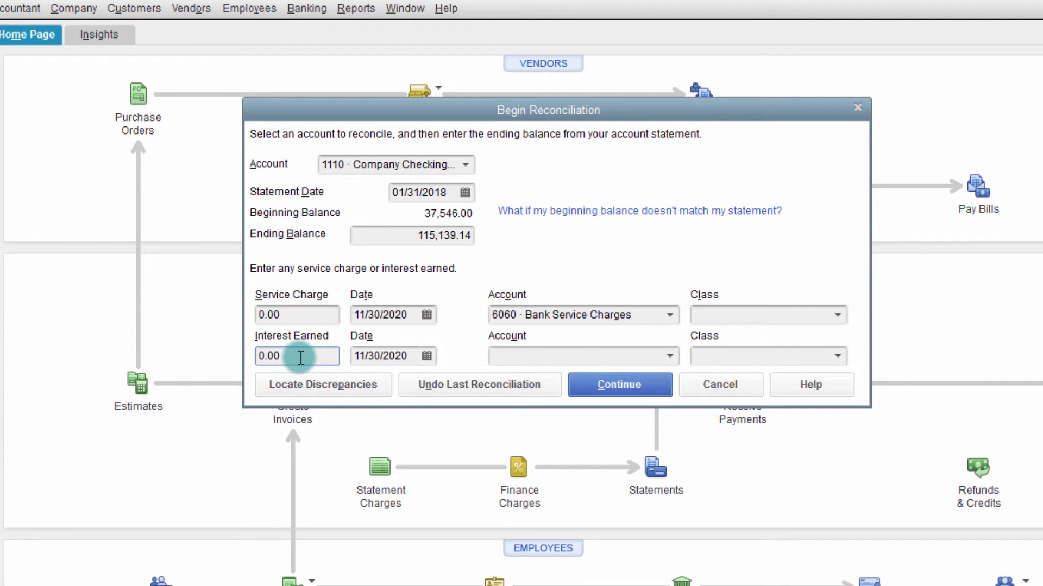
left_click(515, 353)
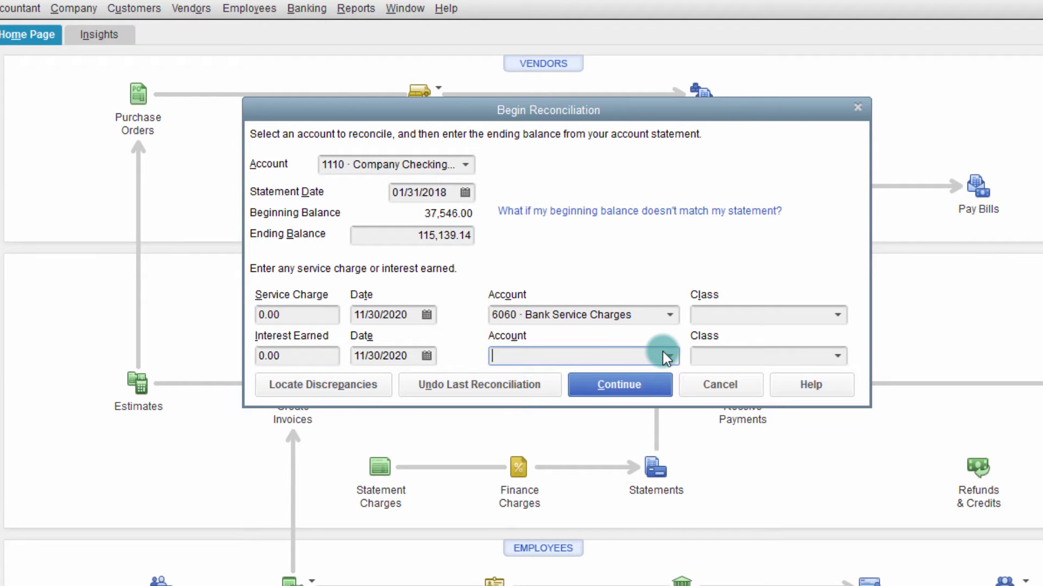
type("Interest Income")
key("Tab")
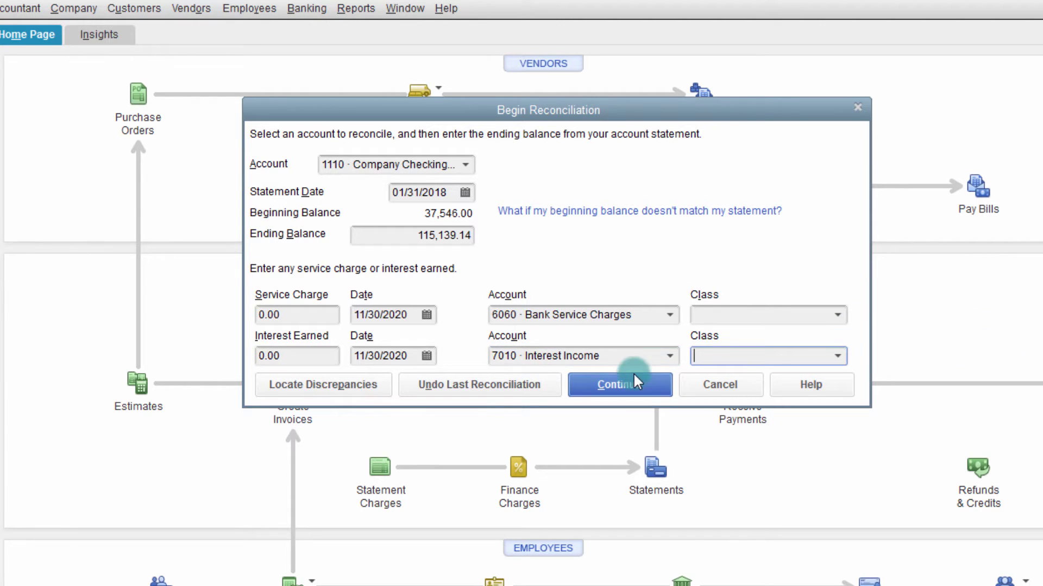
left_click(618, 354)
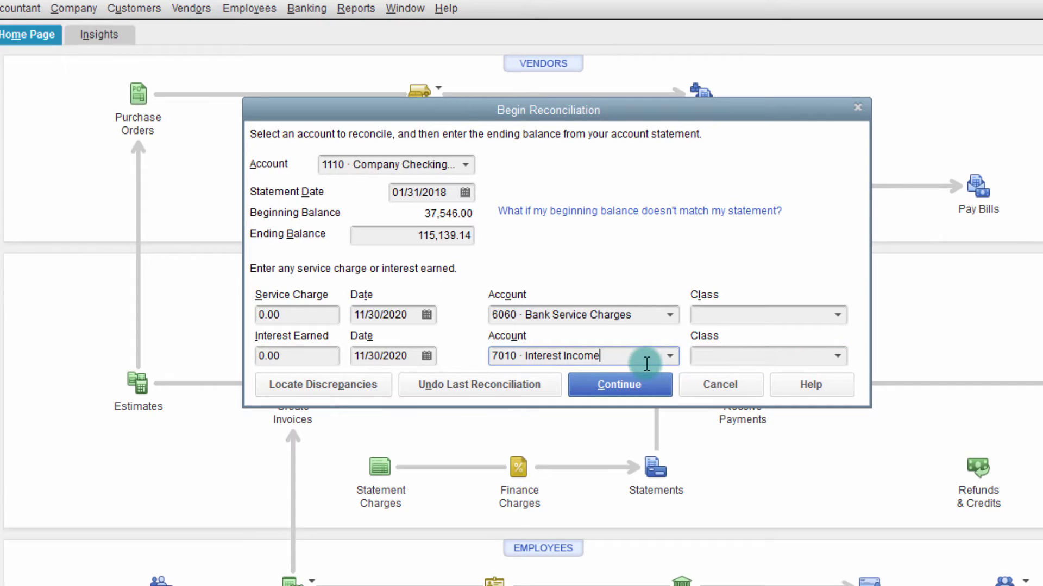
left_click(671, 356)
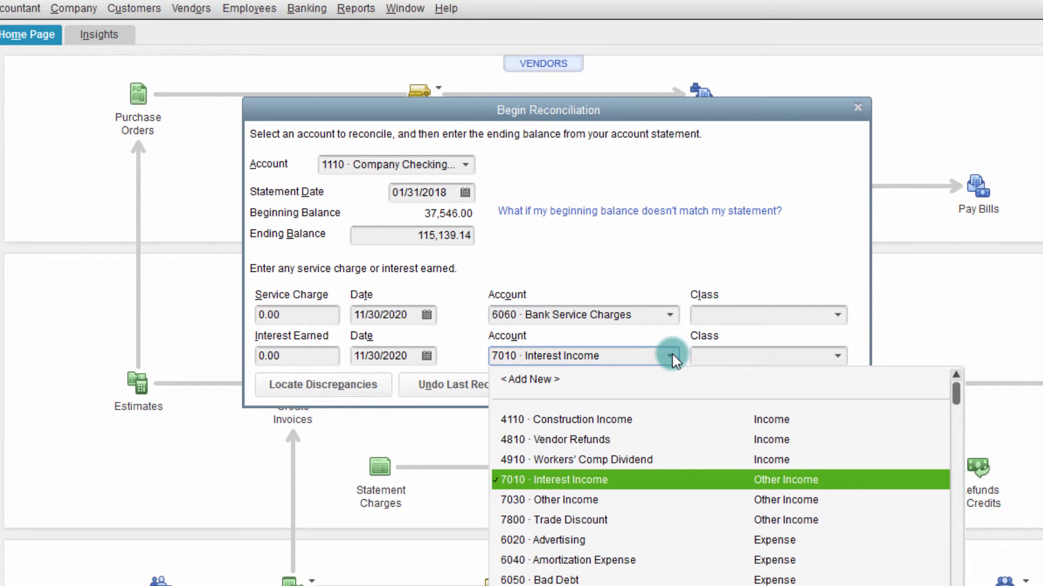
left_click(672, 354)
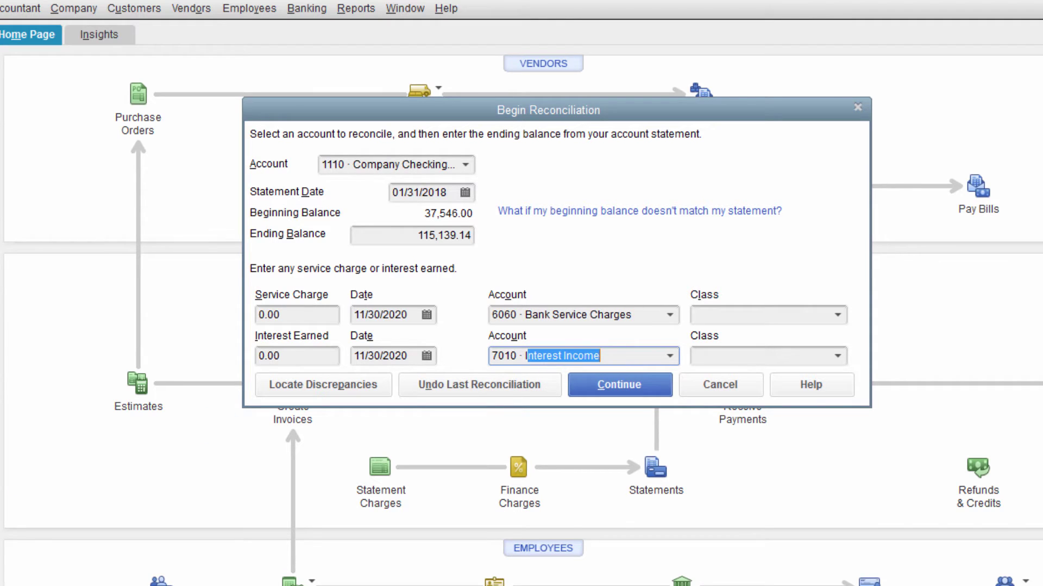
key("Tab")
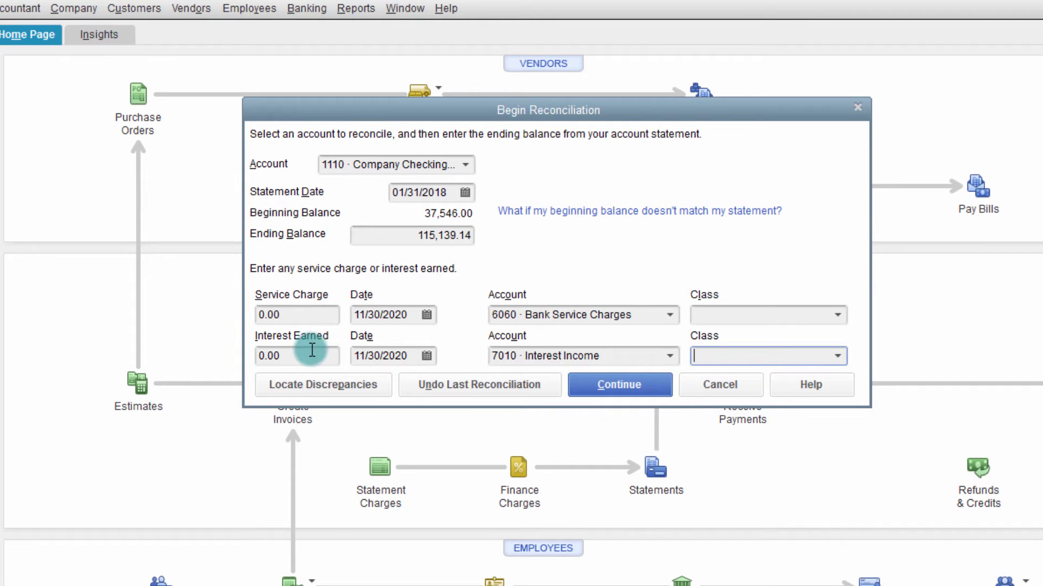
left_click(608, 382)
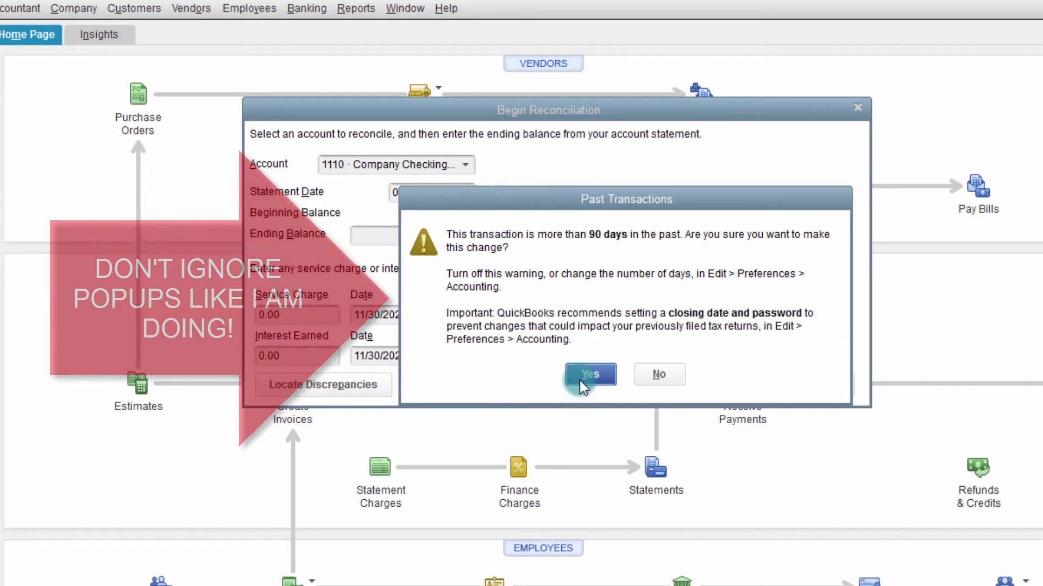
left_click(579, 380)
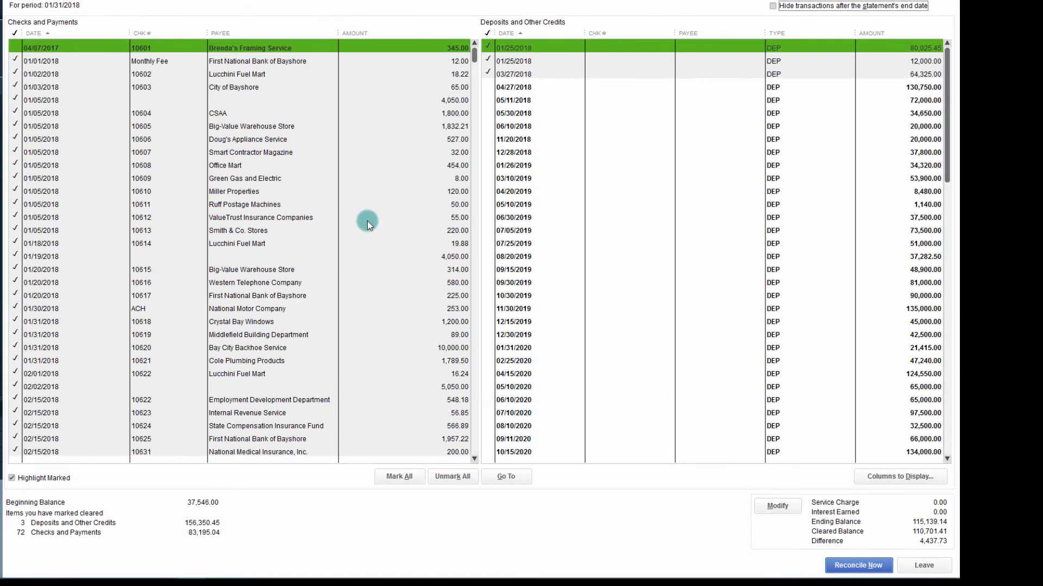
Step: Unmark all transactions and hide those dated after the statement's end date
left_click(488, 34)
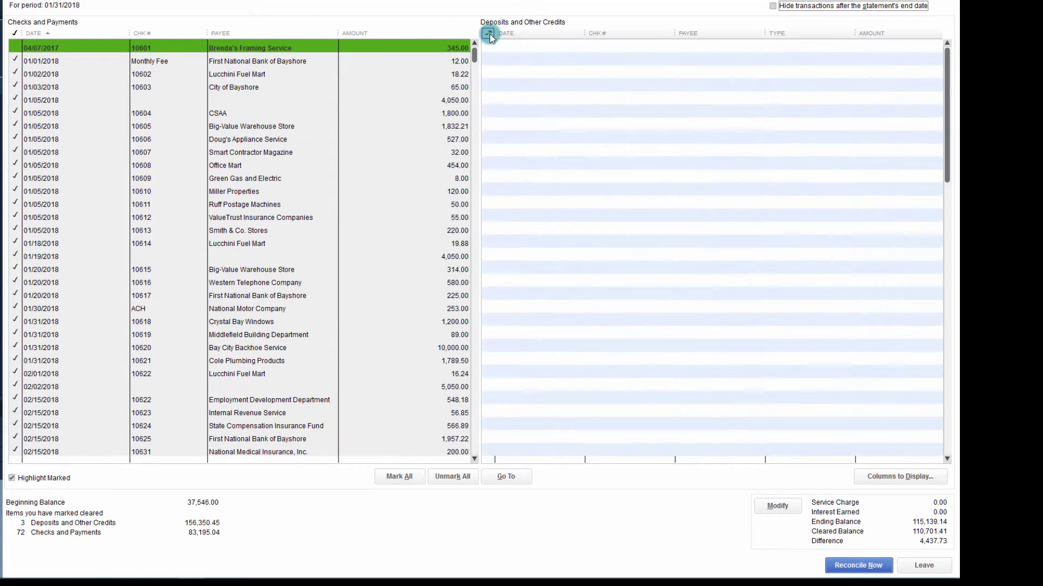
left_click(442, 475)
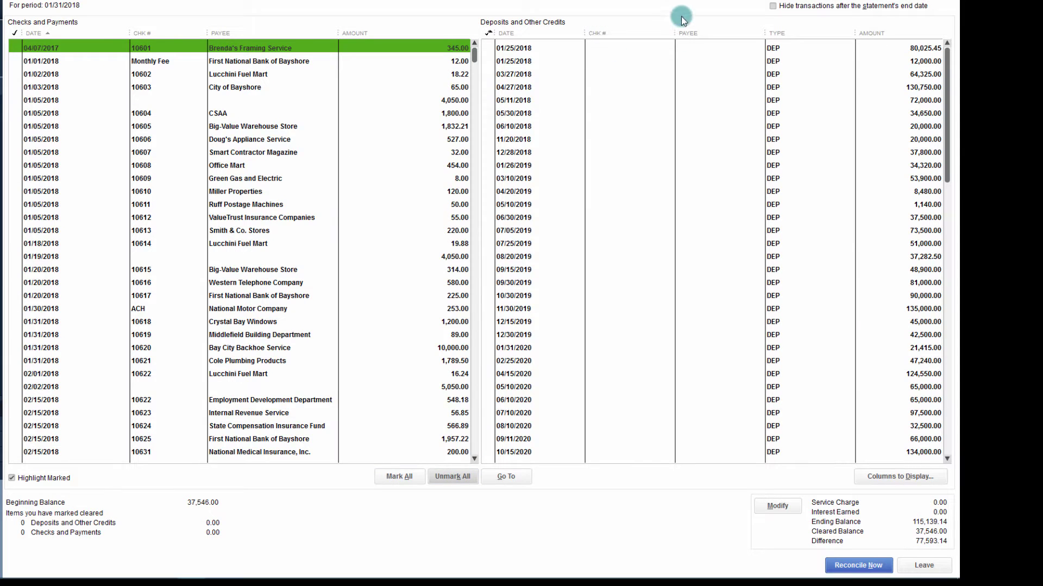
left_click(773, 7)
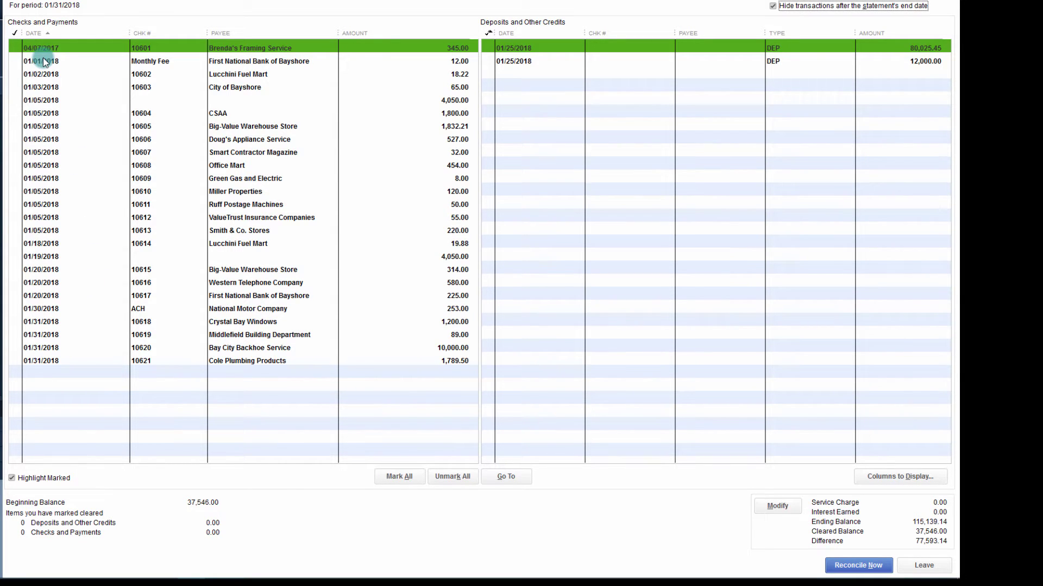
Step: Try marking all transactions as cleared, then only all checks and payments, unmarking everything after each try
left_click(417, 477)
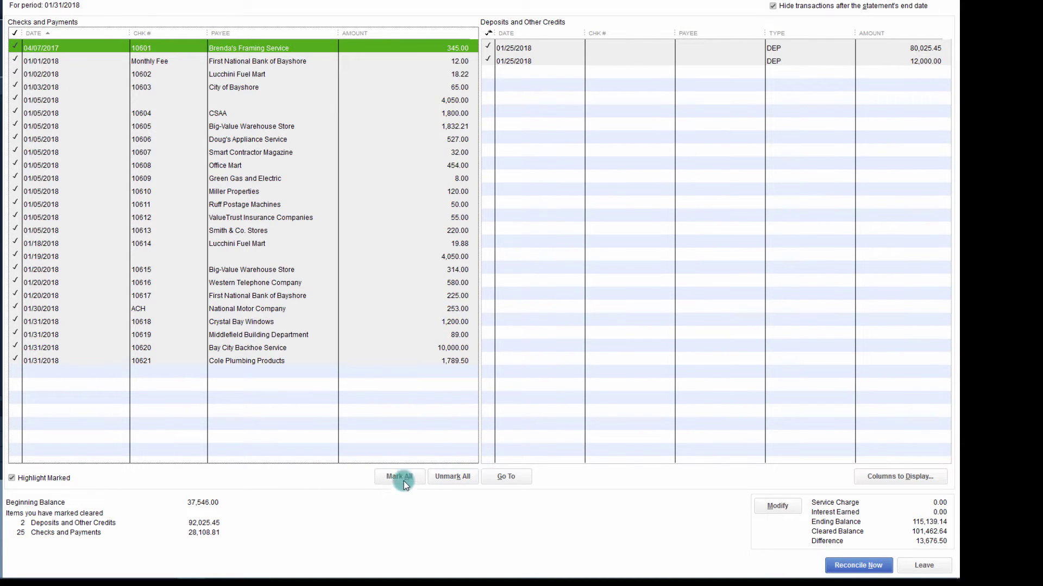
left_click(444, 477)
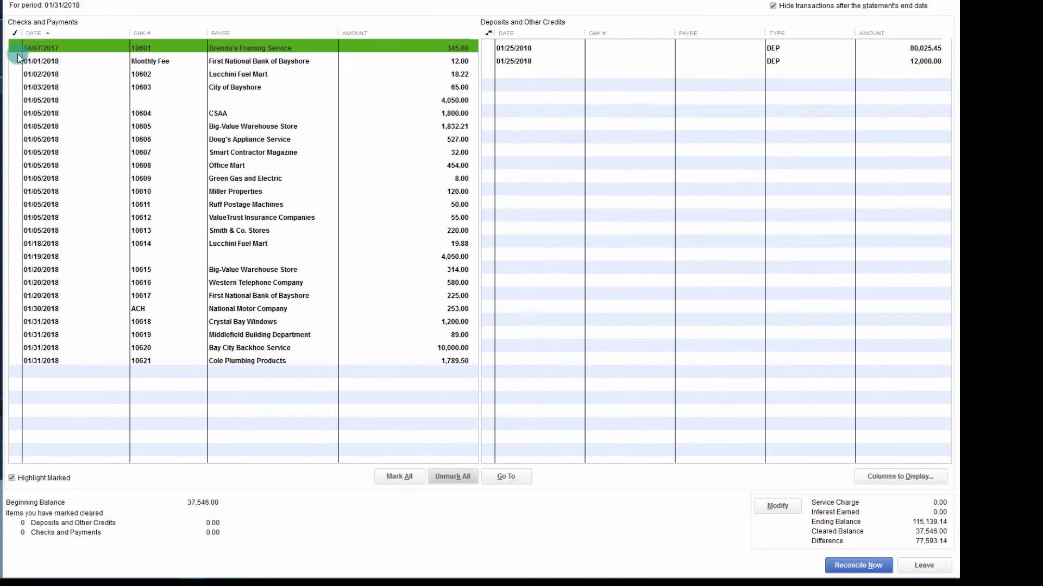
left_click(18, 49)
mouse_move(19, 49)
left_mouse_down()
mouse_move(20, 371)
mouse_move(31, 353)
mouse_move(108, 339)
left_mouse_up()
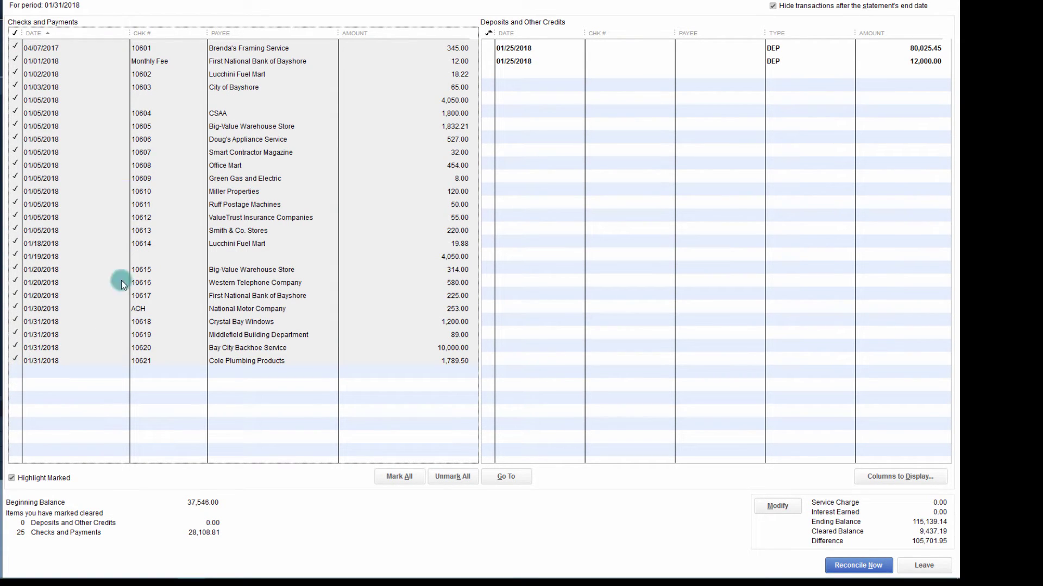
left_click(450, 476)
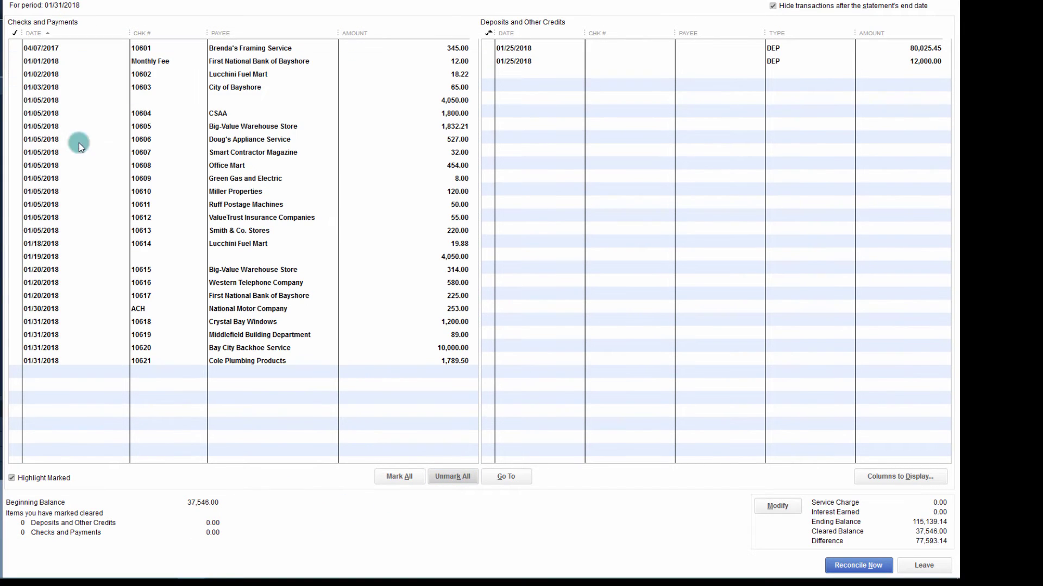
Step: Mark the five payments from the first 01/05/2018 entry through check 10607, plus check 10602, as cleared
left_click_drag(22, 104, 22, 155)
left_click(22, 155)
left_click(18, 72)
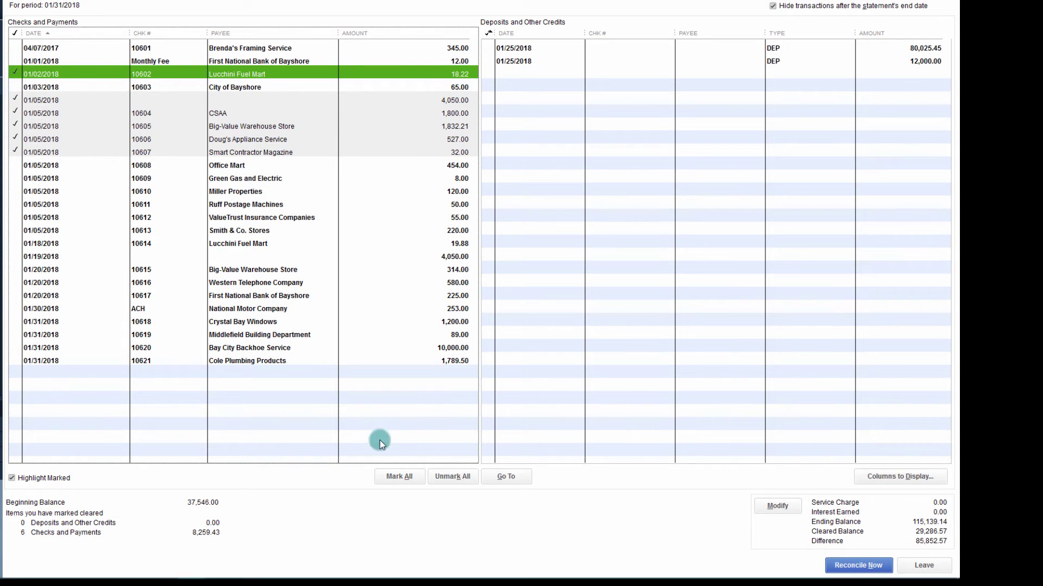
Step: Mark all listed transactions as cleared except checks 10601, 10621 and 10620
left_click(412, 474)
left_click(17, 48)
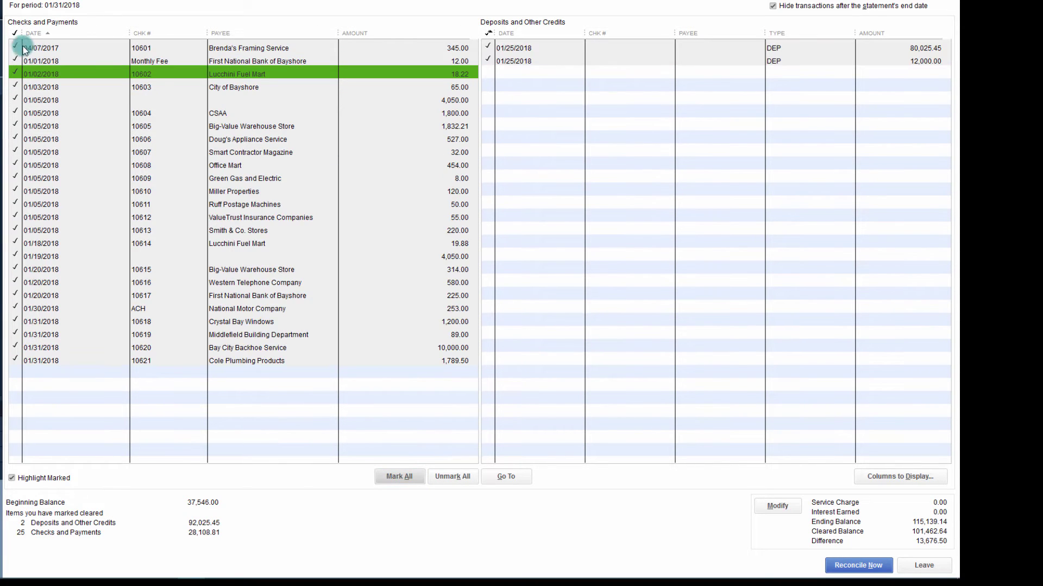
left_click(16, 359)
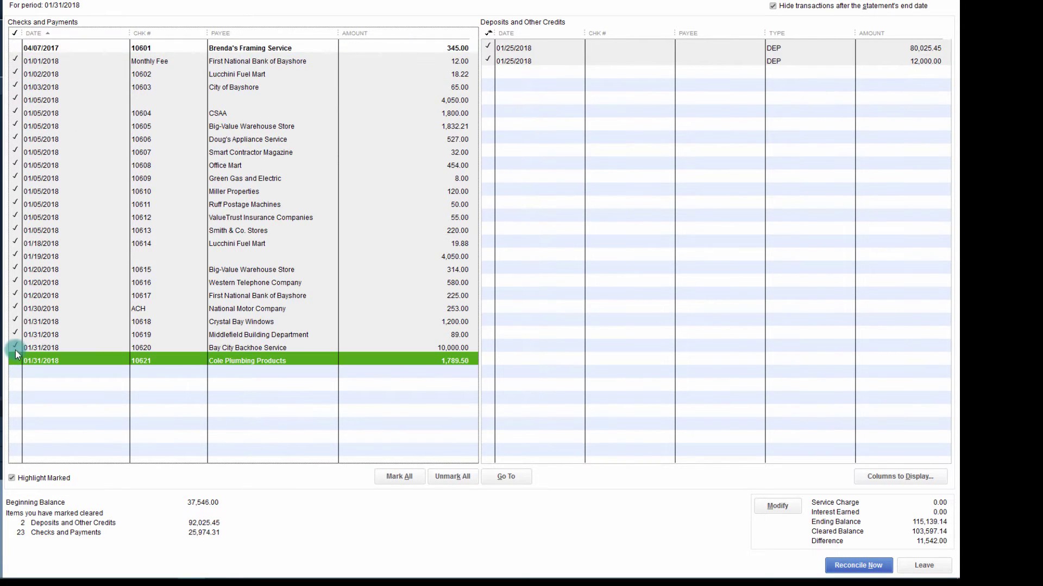
left_click(15, 347)
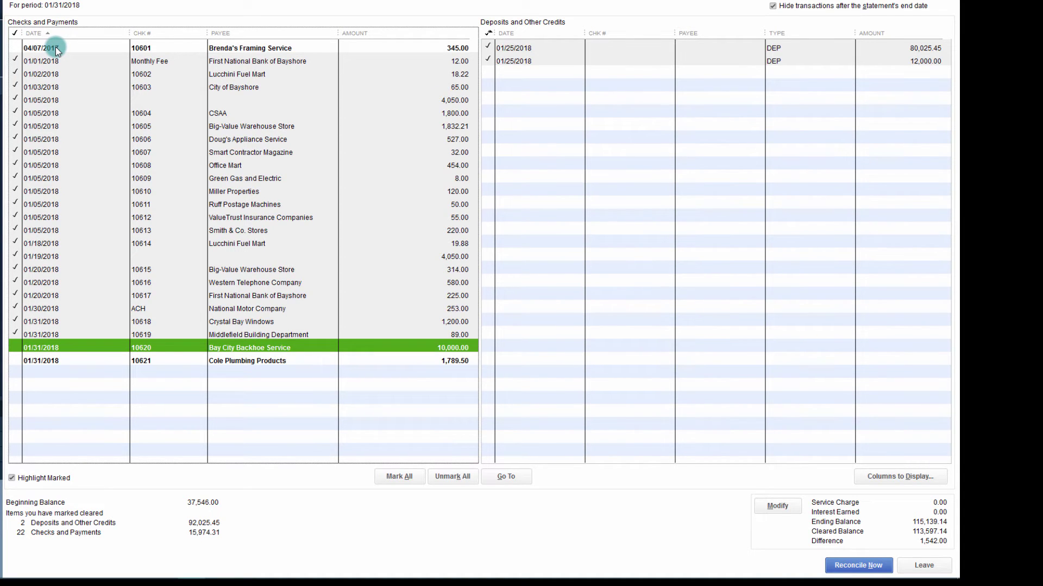
Step: Unmark checks 10619 and 10618 and the 01/30/2018 ACH payment to National Motor Company
left_click(14, 335)
left_click(13, 321)
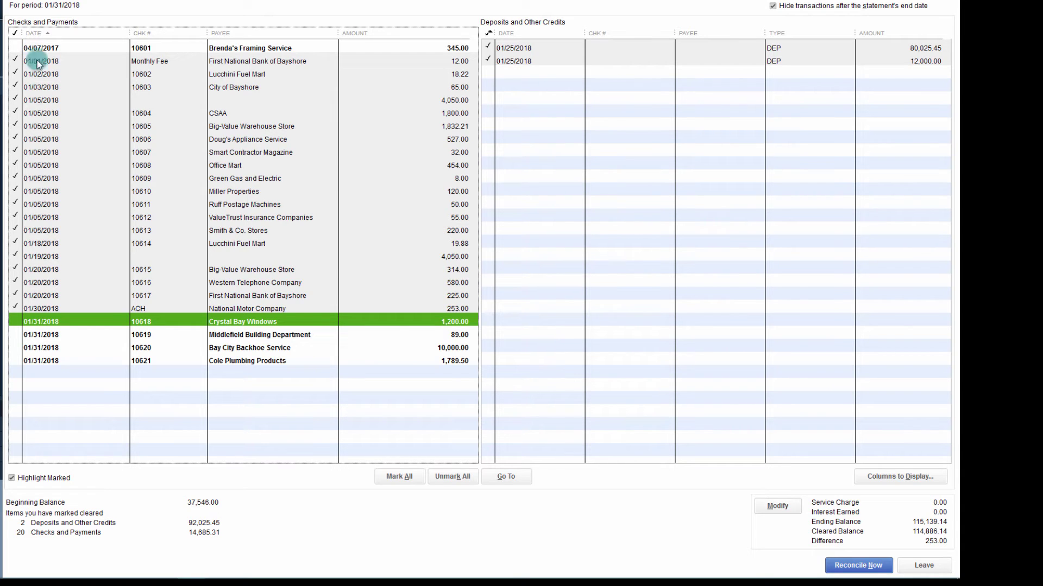
left_click(20, 308)
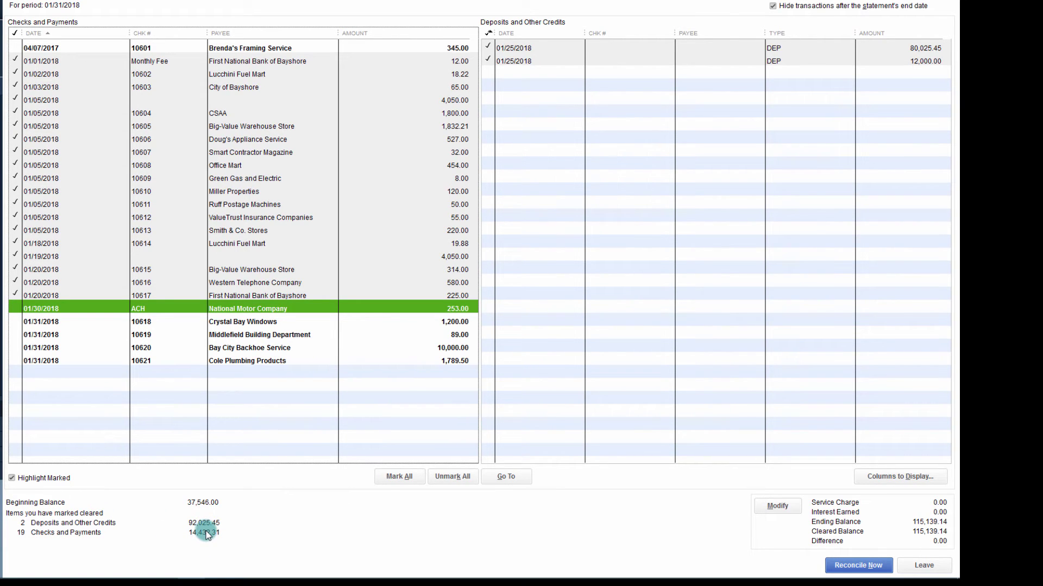
Step: Try unmarking check 10617, then mark it as cleared again
left_click(146, 295)
mouse_move(224, 573)
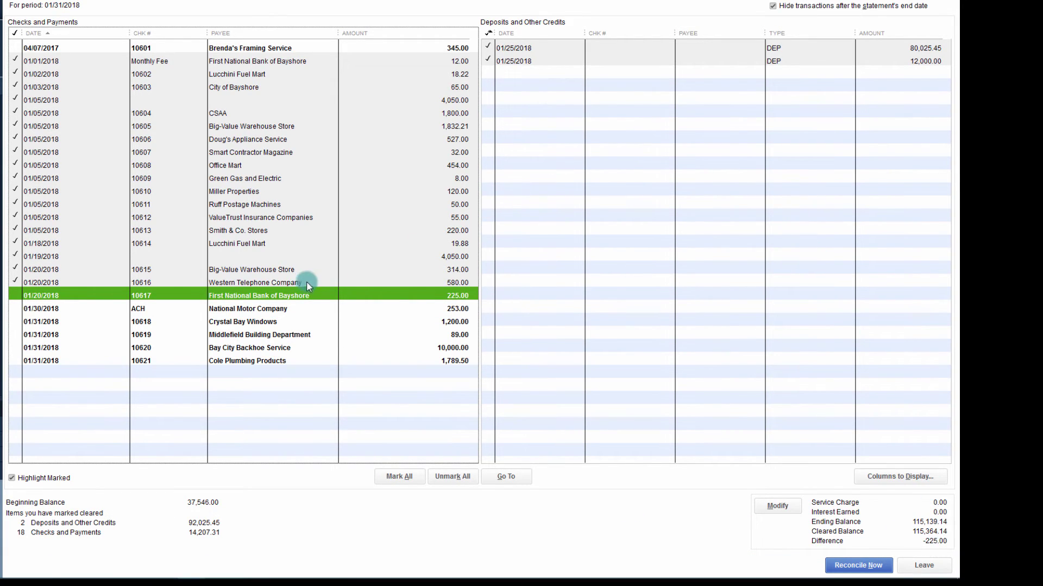
left_click(298, 296)
Step: Sort the checks and payments by amount and by check number, then return to sorting by date
left_click(448, 33)
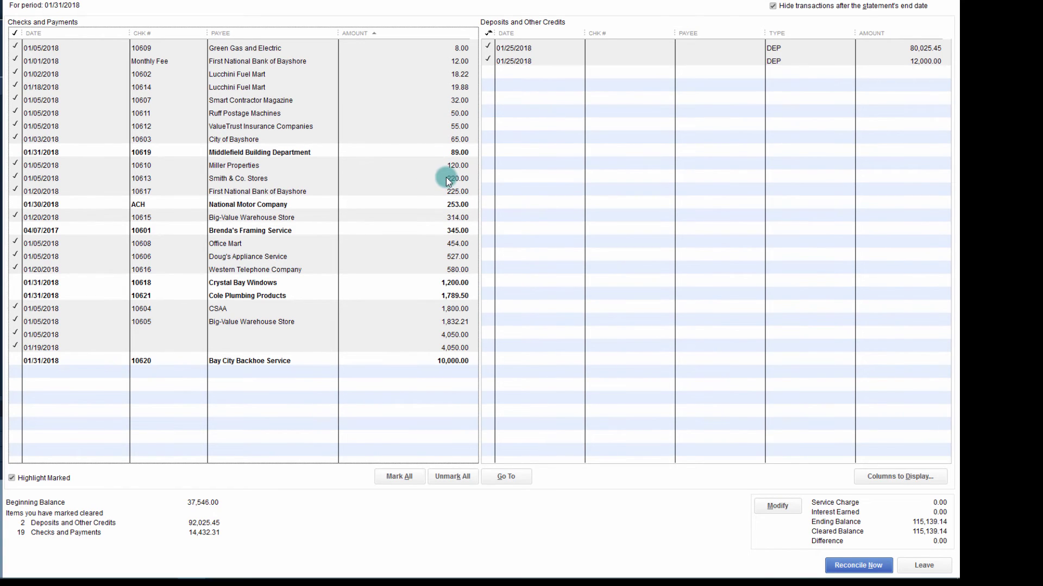
left_click(158, 33)
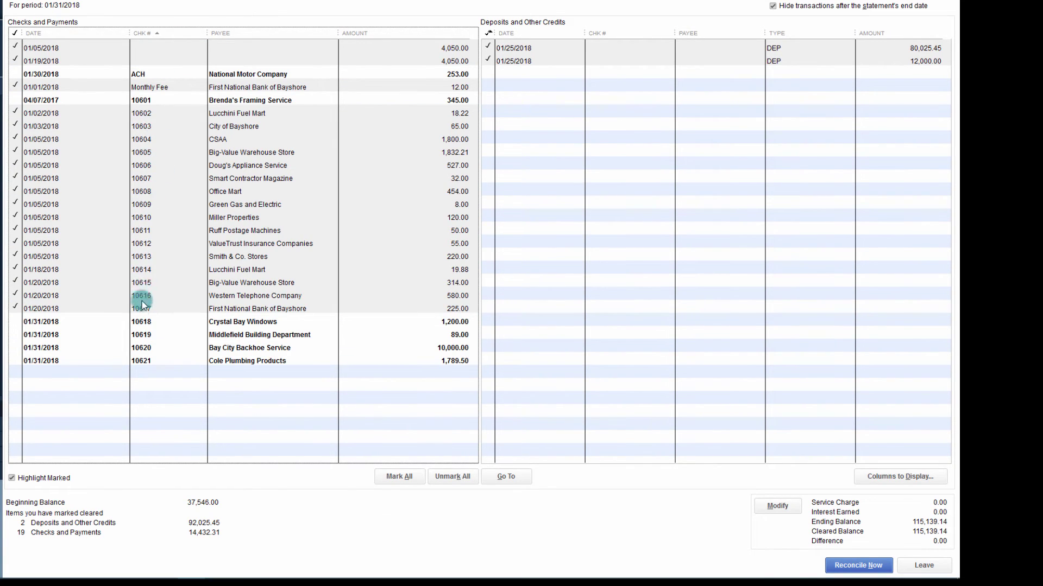
left_click(55, 33)
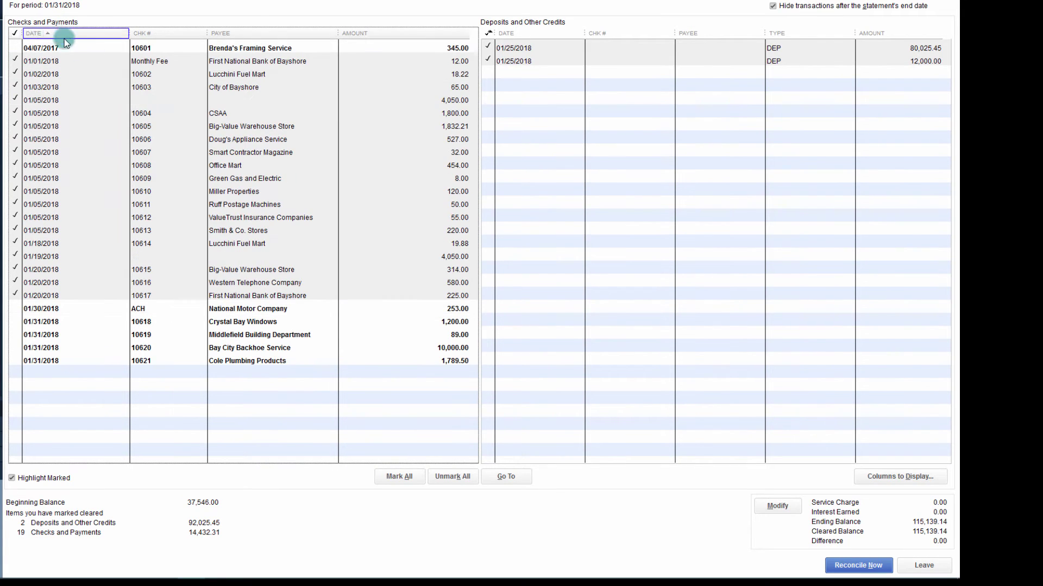
left_click(54, 34)
left_click(142, 34)
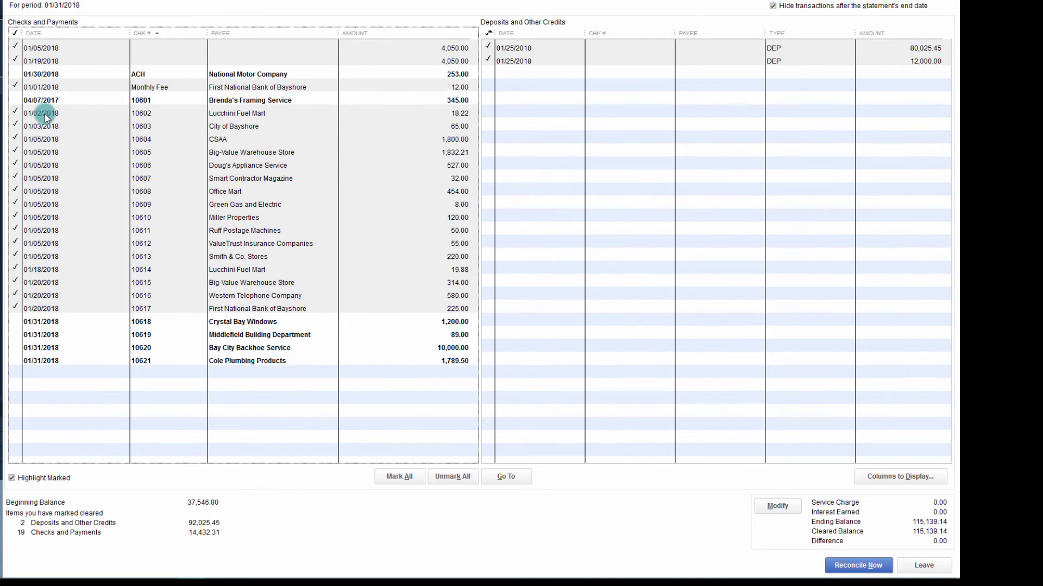
left_click(91, 33)
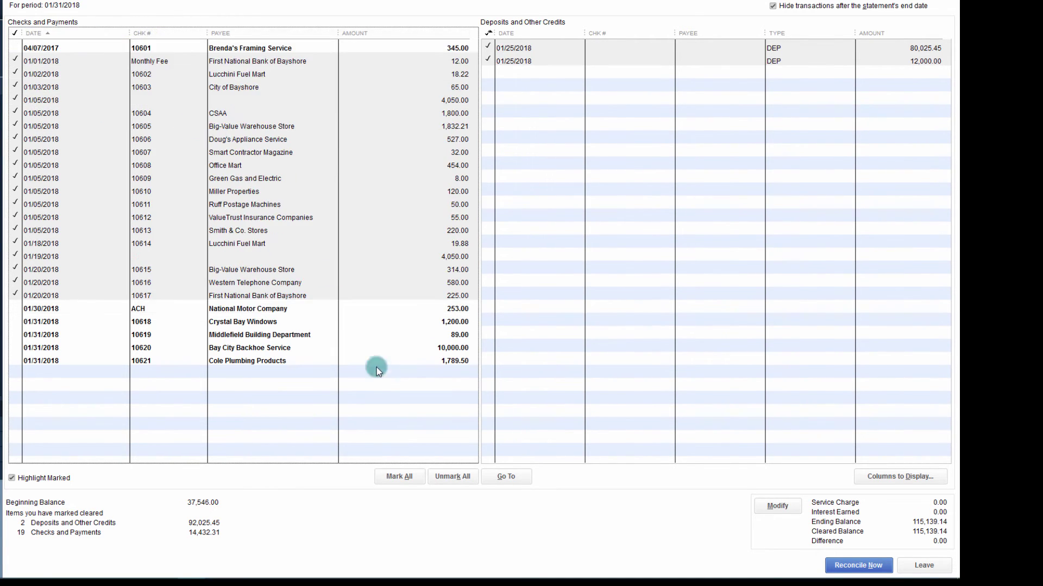
Step: Complete the 01/31/2018 reconciliation and display both the summary and detail reports, dismissing the report notice
left_click(870, 567)
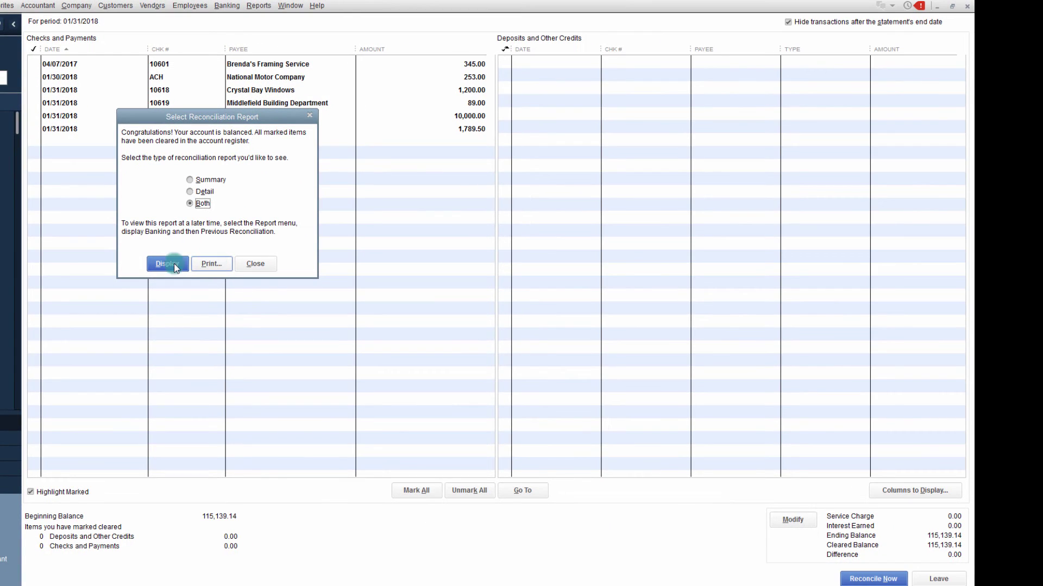
left_click(229, 385)
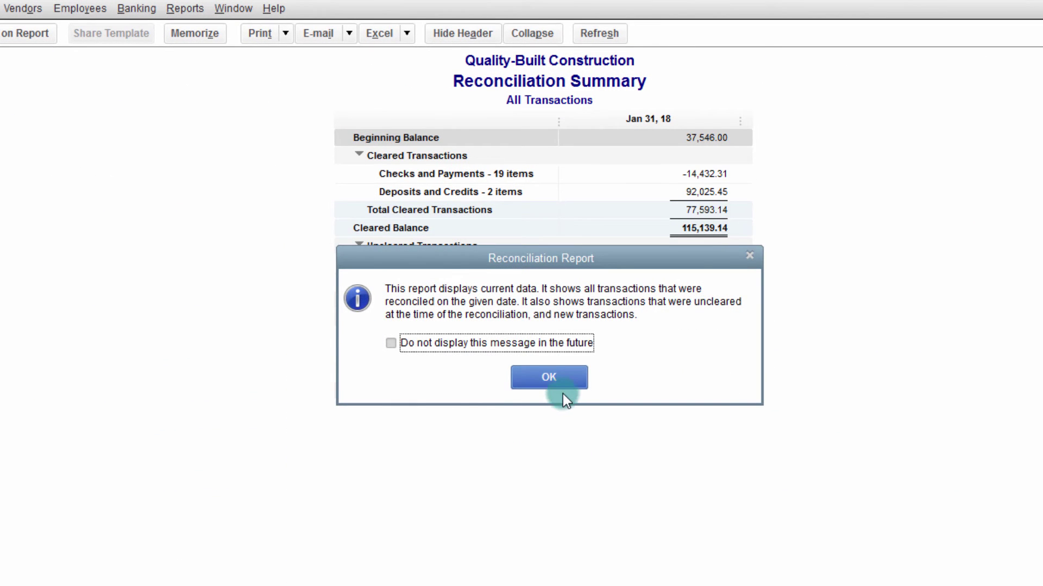
left_click(562, 385)
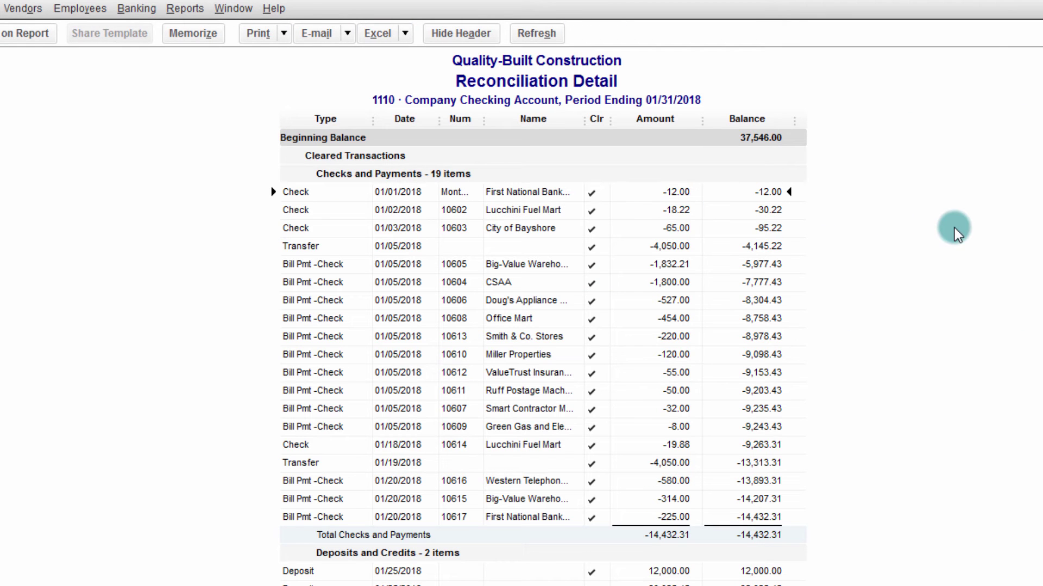
Step: Review the cleared, uncleared and new transactions in the Reconciliation Detail report, then close the report
scroll(604, 372, "down", 2)
scroll(633, 330, "up", 2)
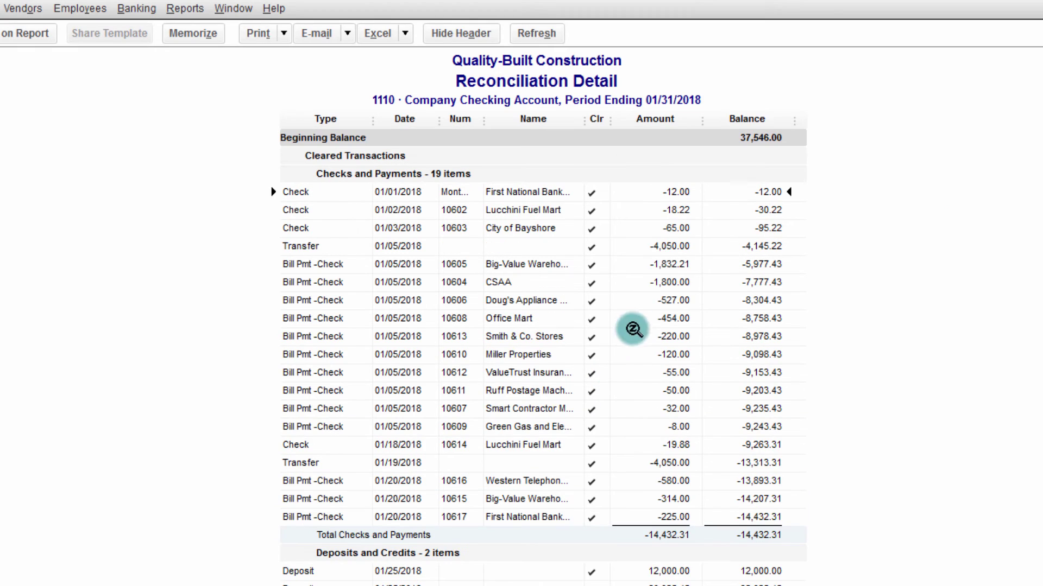
scroll(652, 537, "down", 1)
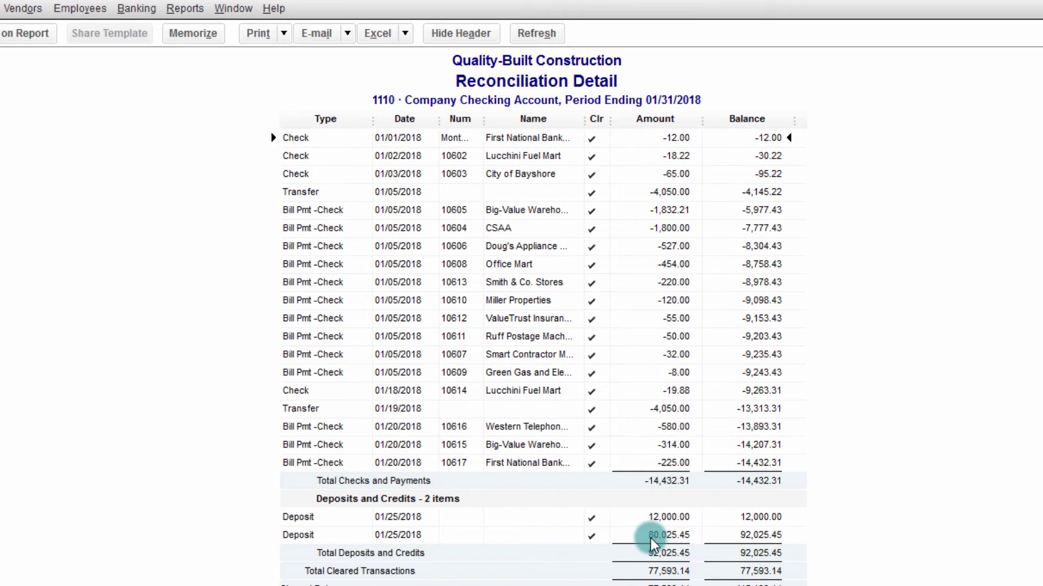
scroll(464, 454, "down", 4)
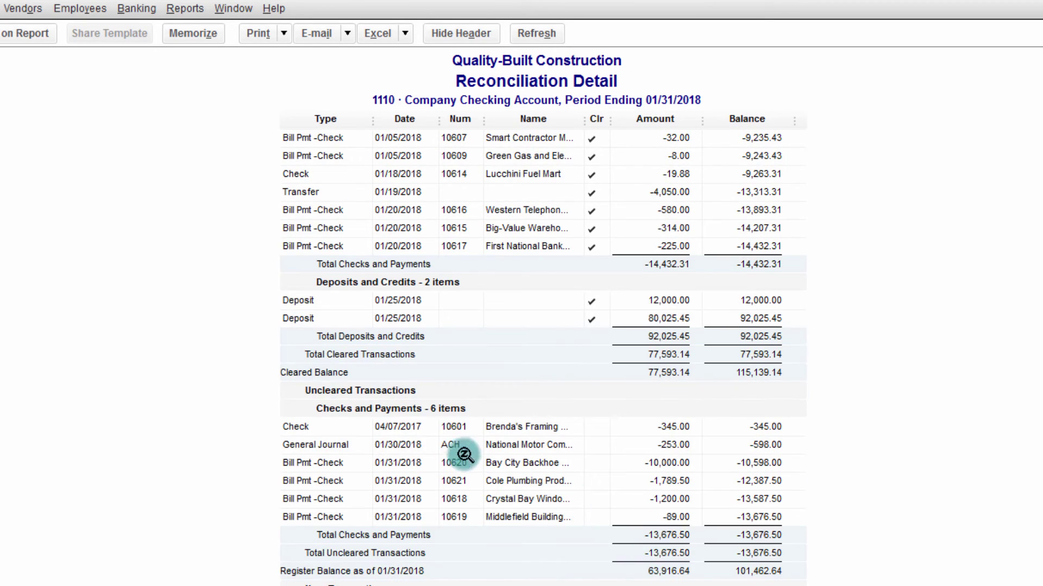
scroll(268, 374, "down", 2)
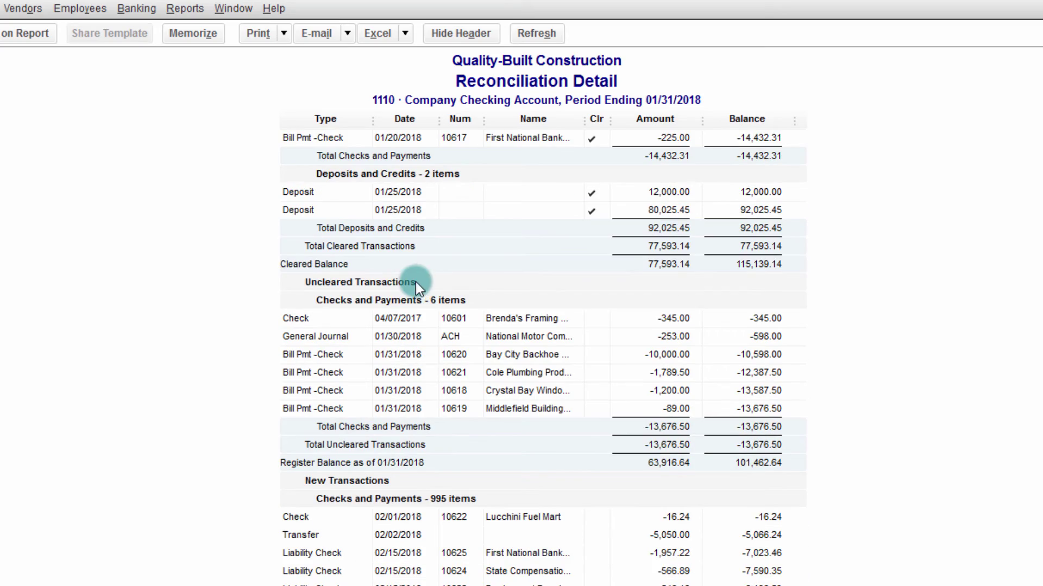
scroll(284, 377, "down", 15)
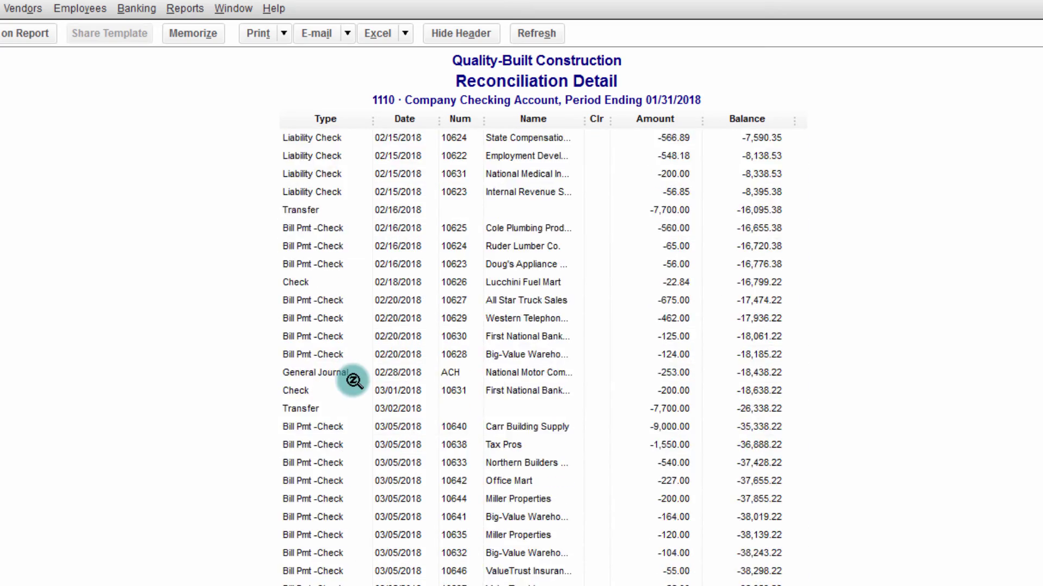
scroll(353, 380, "down", 20)
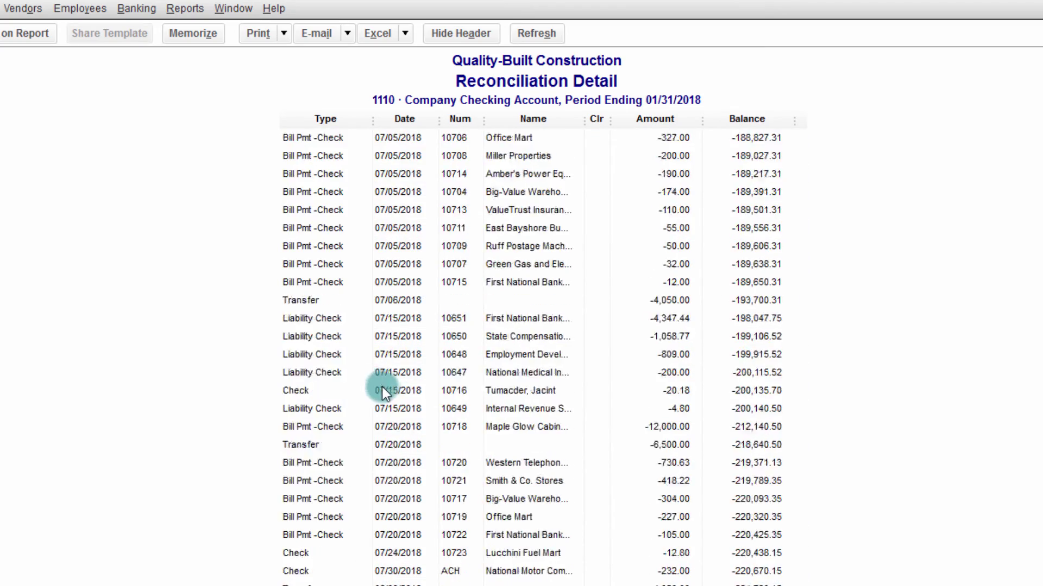
scroll(383, 388, "down", 20)
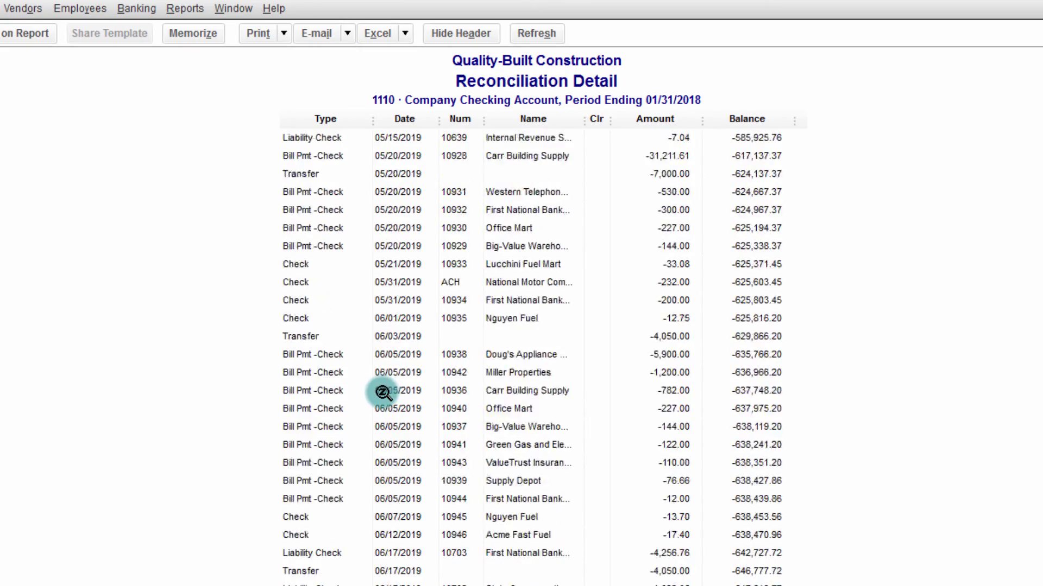
scroll(383, 392, "down", 20)
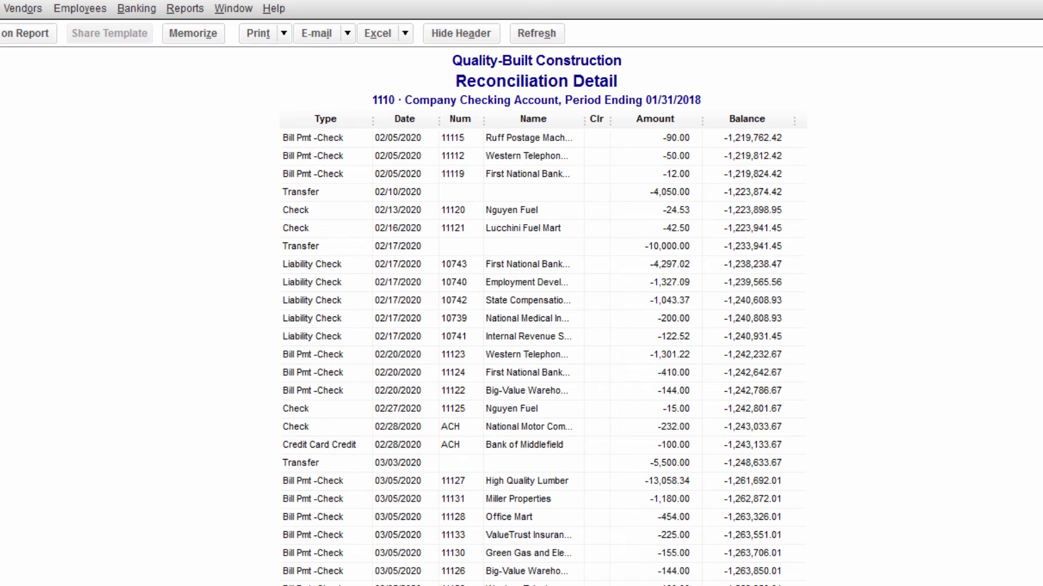
key("Escape")
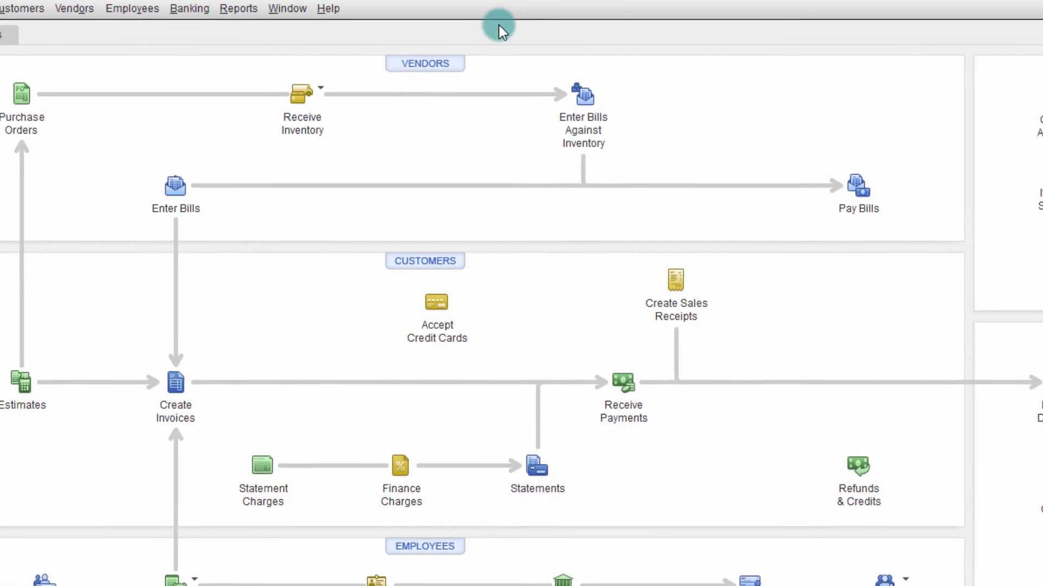
Step: Start a new reconciliation of the company checking account with an ending balance of 83,622.42
left_click(303, 9)
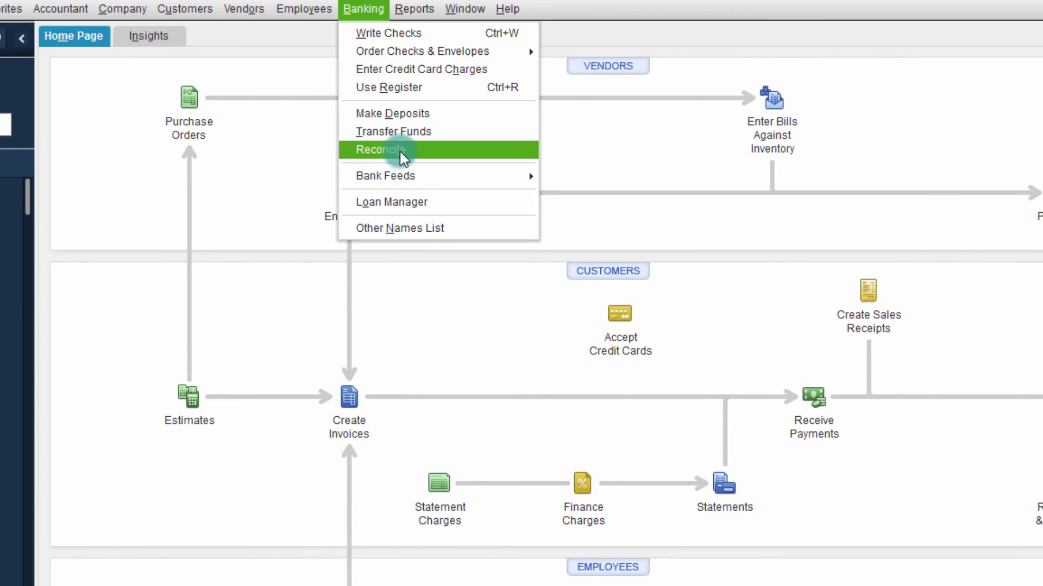
left_click(337, 147)
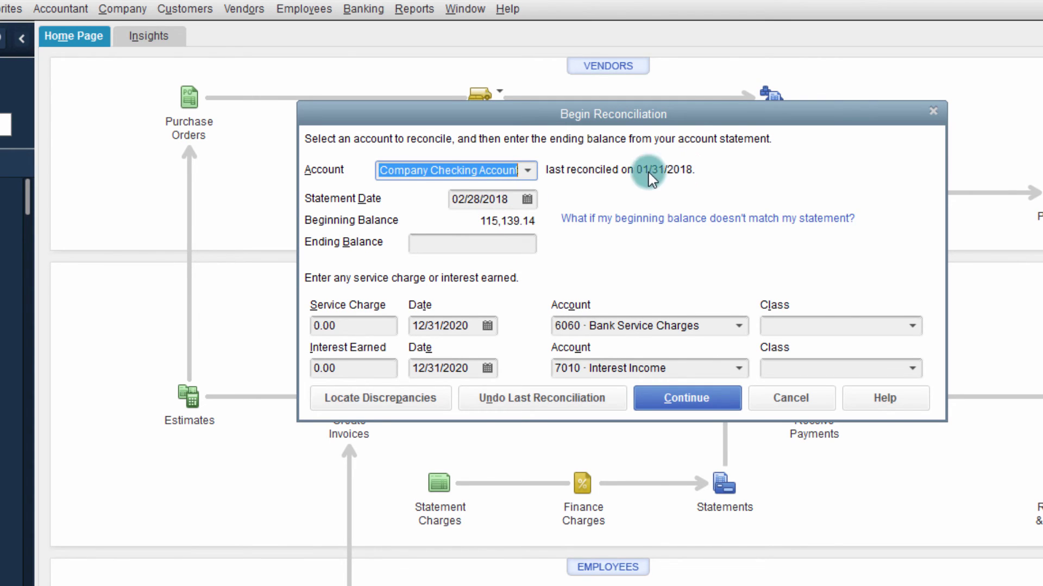
left_click(511, 244)
type("8")
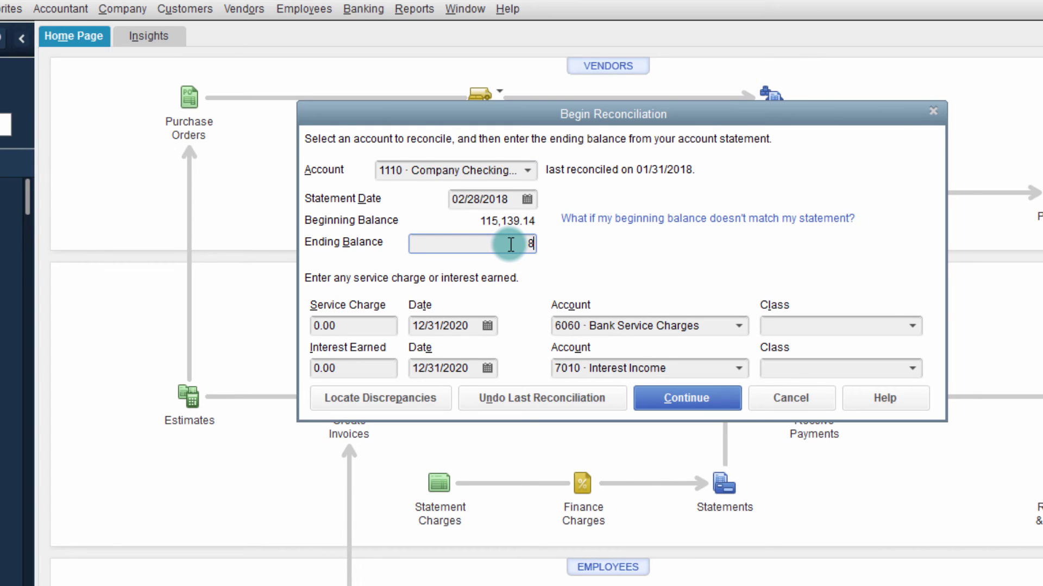
type("3,622.422.42")
Step: Set both the service charge date and the interest earned date to 02/28/2018
left_click(350, 325)
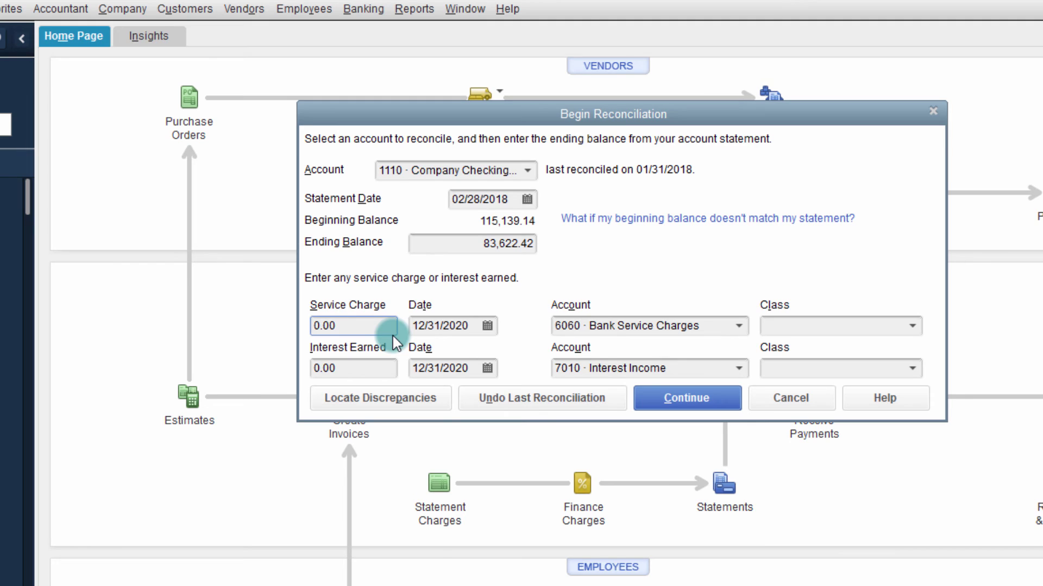
key("Tab")
type("022818")
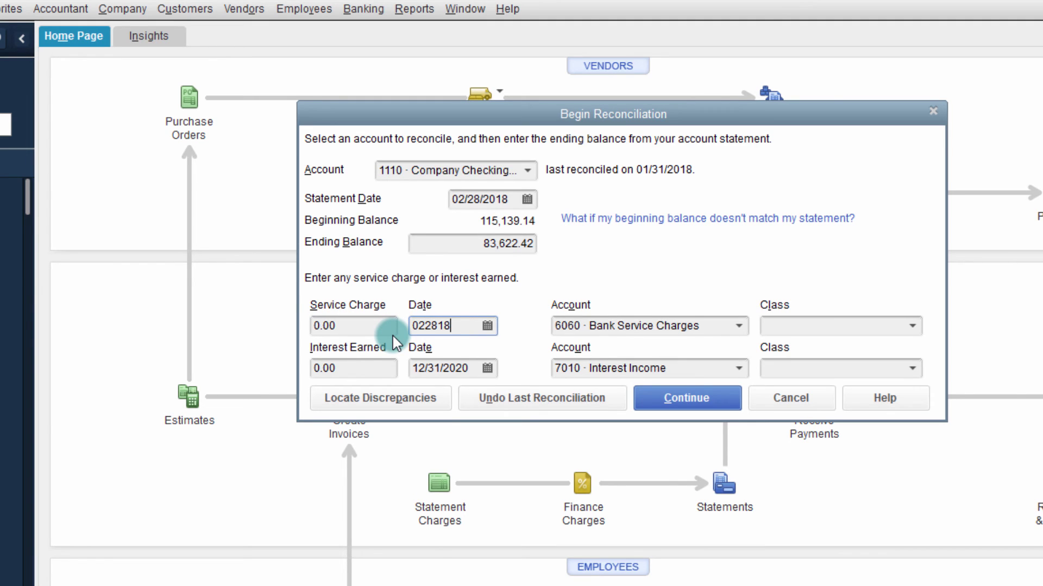
key("Tab")
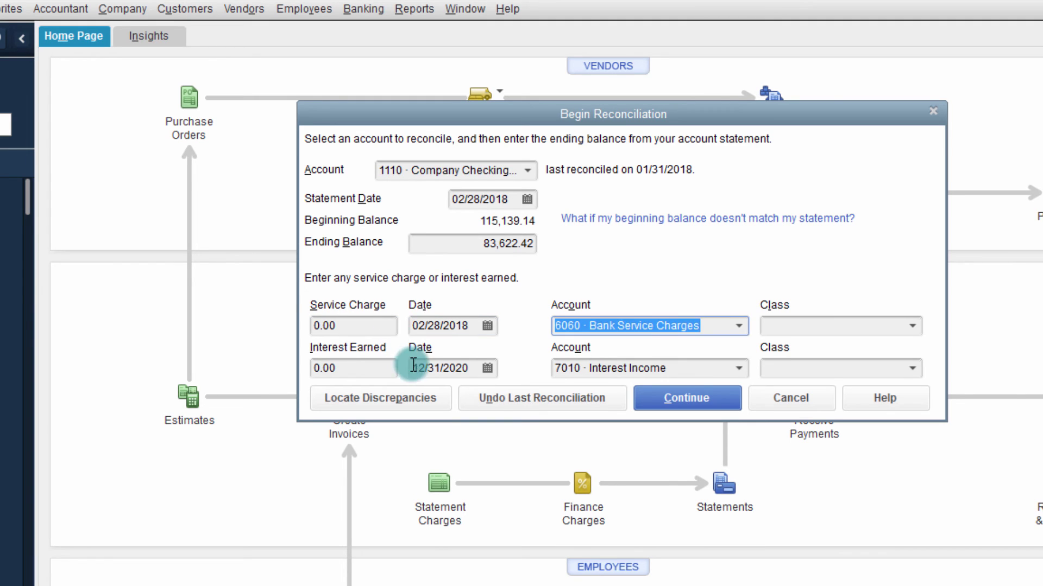
left_click(429, 368)
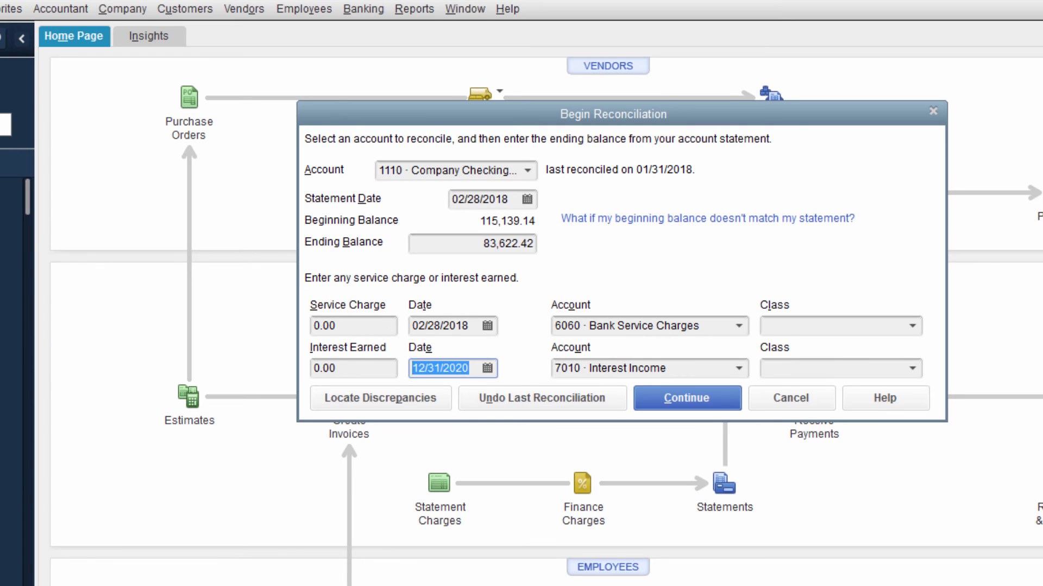
type("02281")
key("BackSpace")
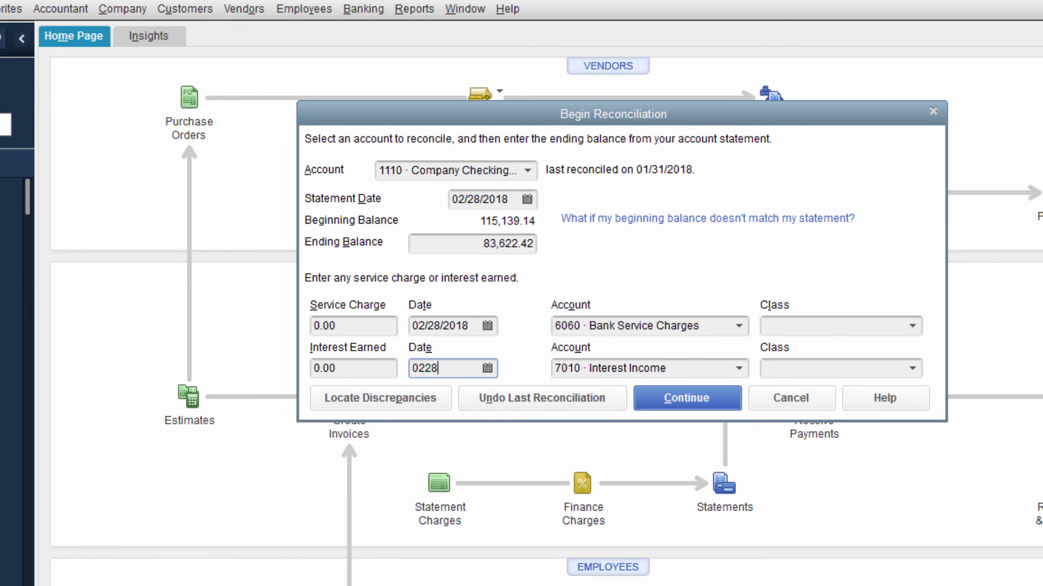
type("2018")
key("Tab")
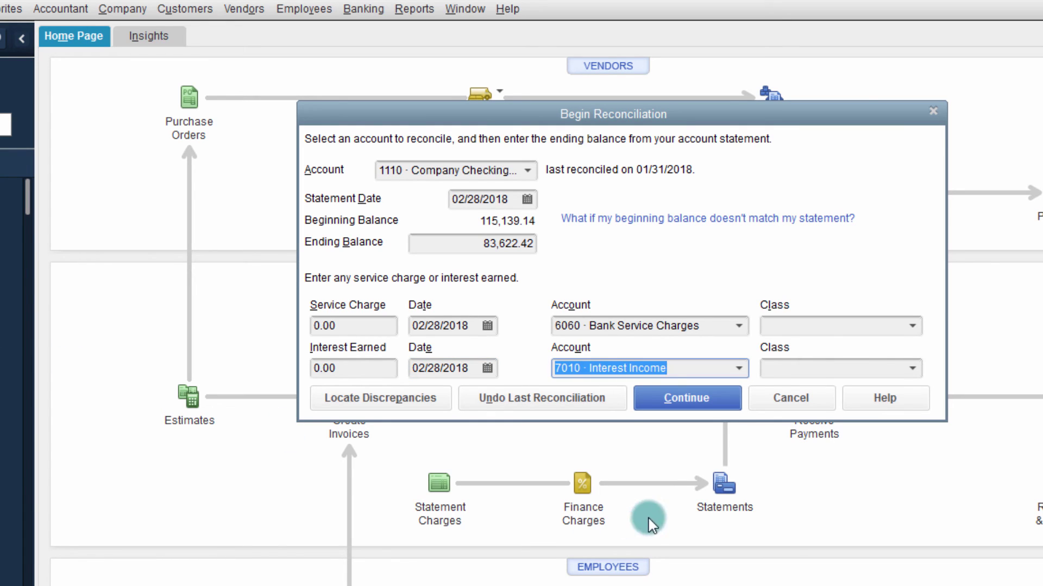
Step: Continue to the transaction list for the 02/28/2018 period and hide transactions after the statement's end date
left_click(657, 396)
left_click(682, 386)
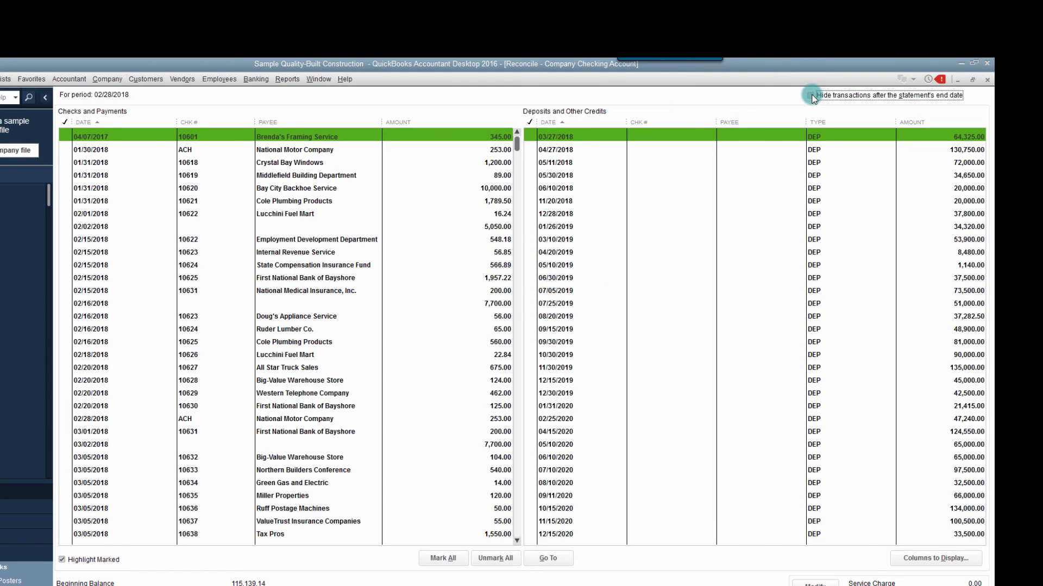
left_click(811, 96)
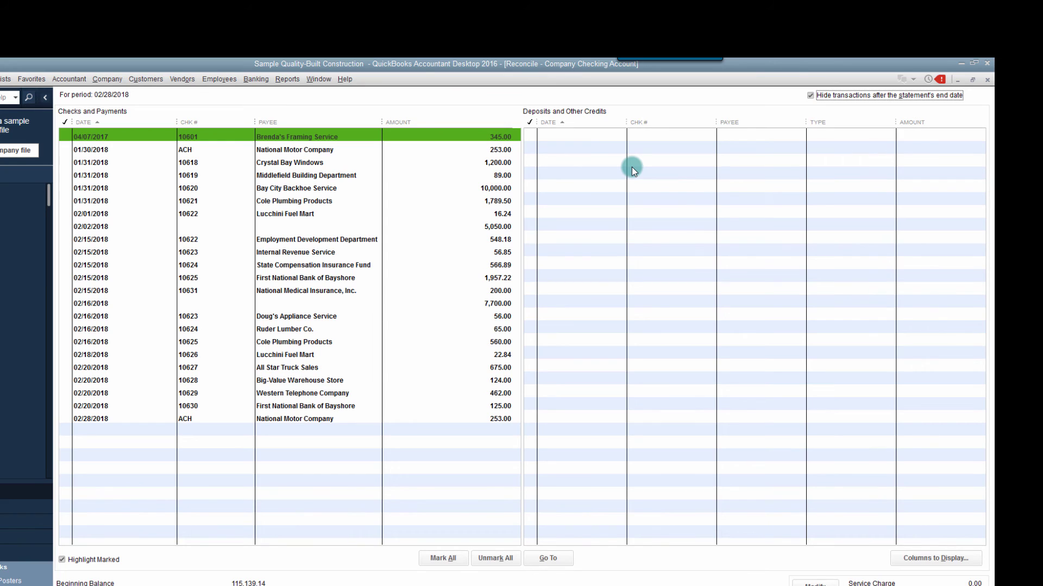
Step: Mark all transactions as cleared except check 10601 and the 02/28/2018 ACH payment, and complete the reconciliation
left_click(442, 559)
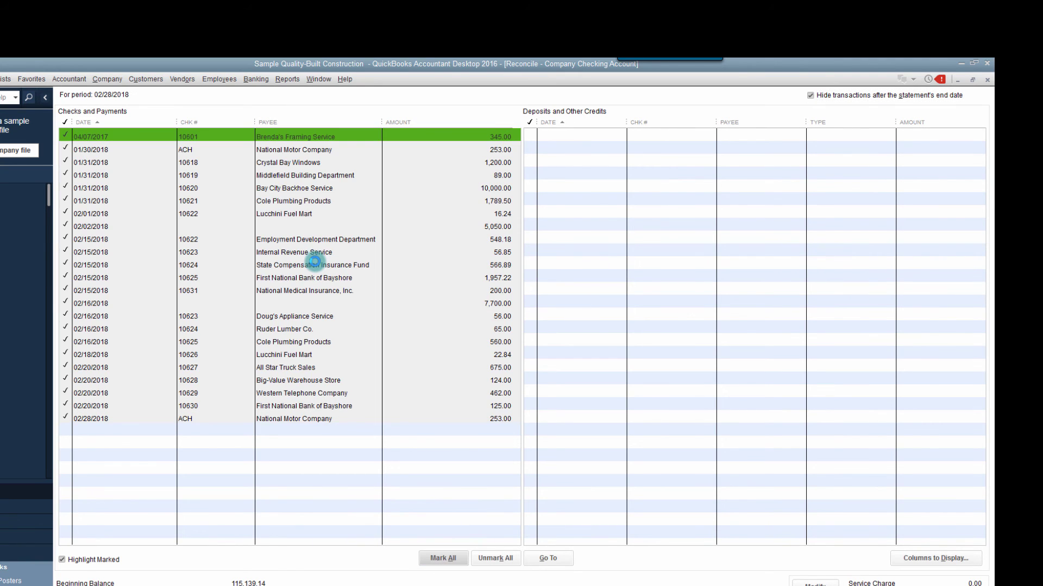
left_click(70, 139)
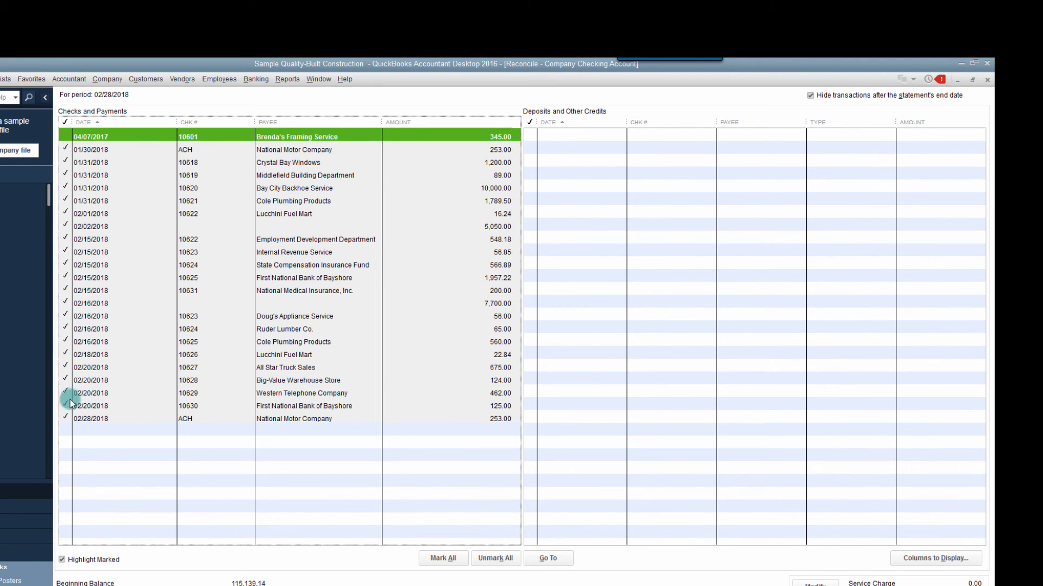
left_click(67, 419)
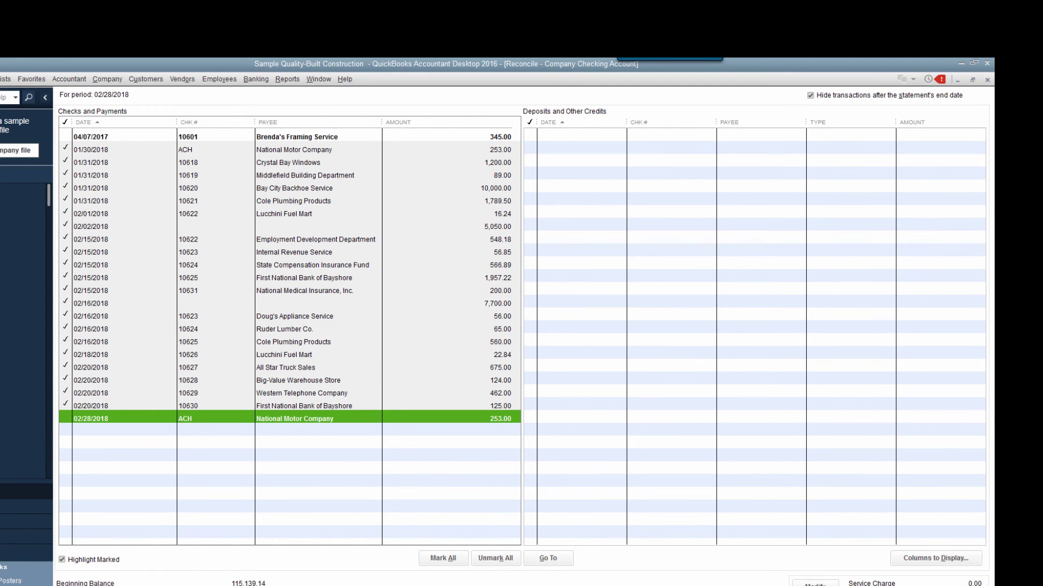
left_click(627, 373)
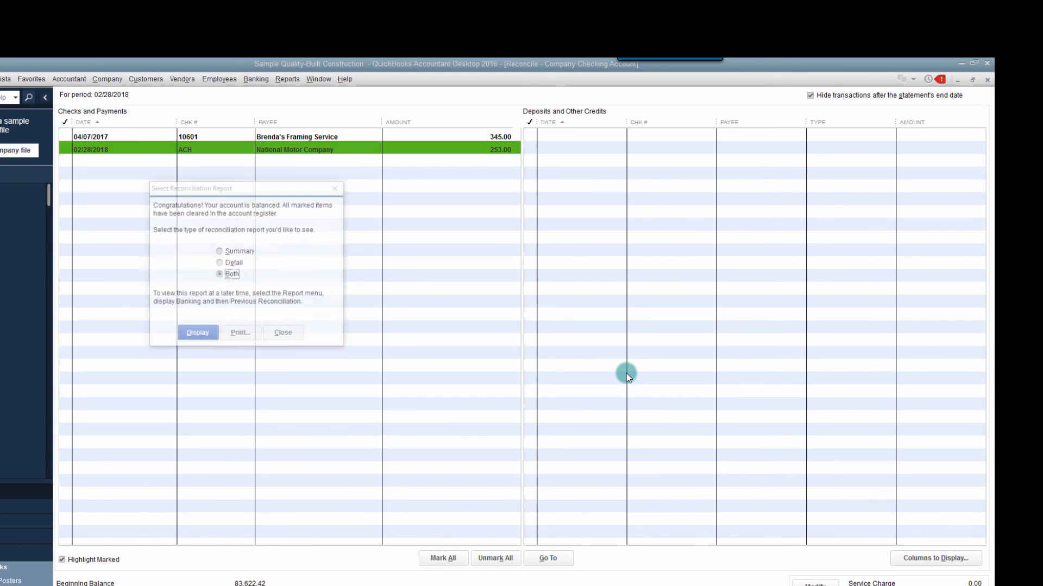
Step: Dismiss the reconciliation report selection and start a new reconciliation of the company checking account with an ending balance of 110,701.41
left_click(283, 334)
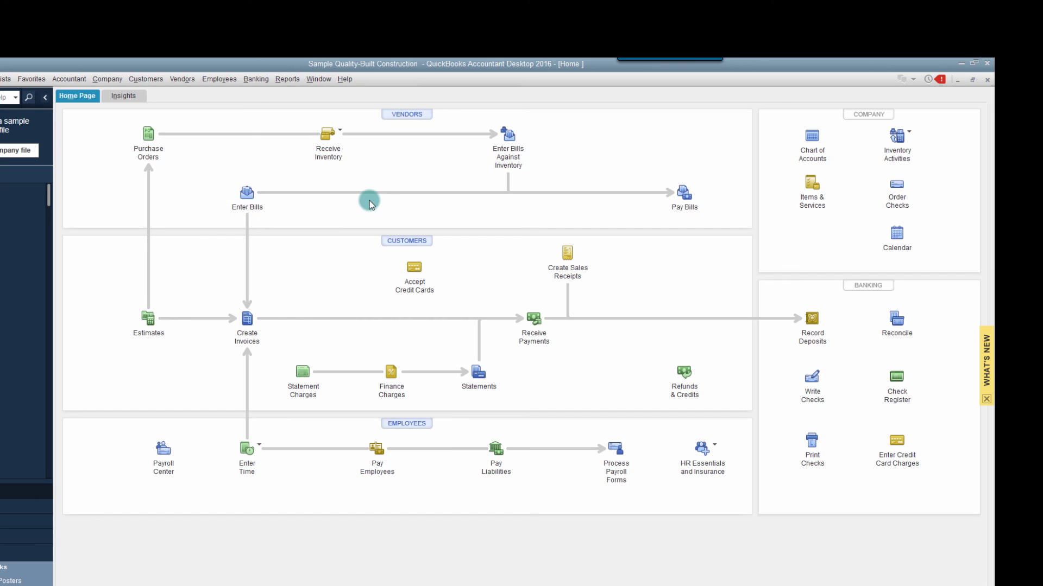
left_click(264, 82)
left_click(250, 164)
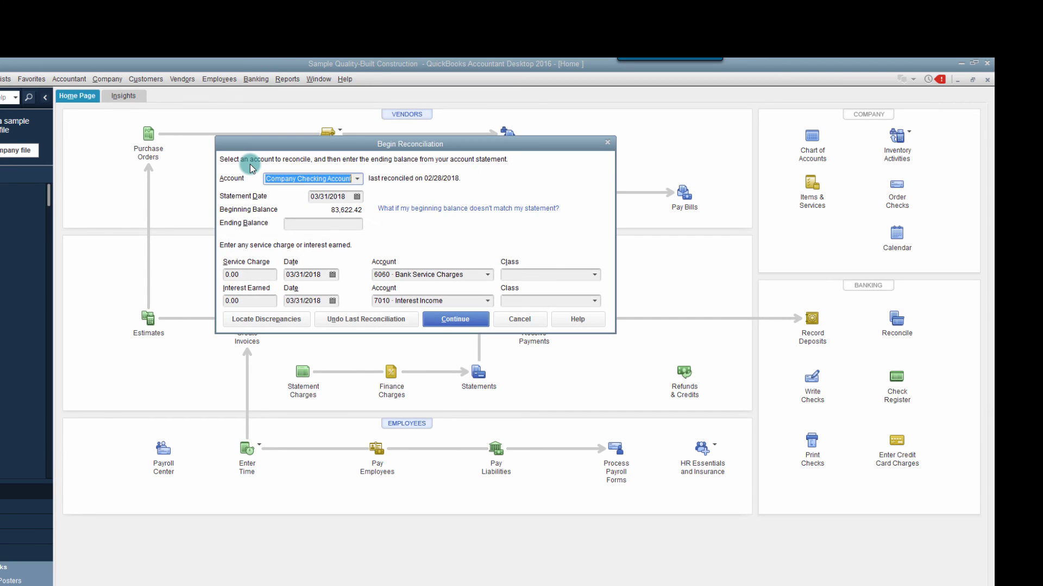
left_click(336, 224)
type("110701.41")
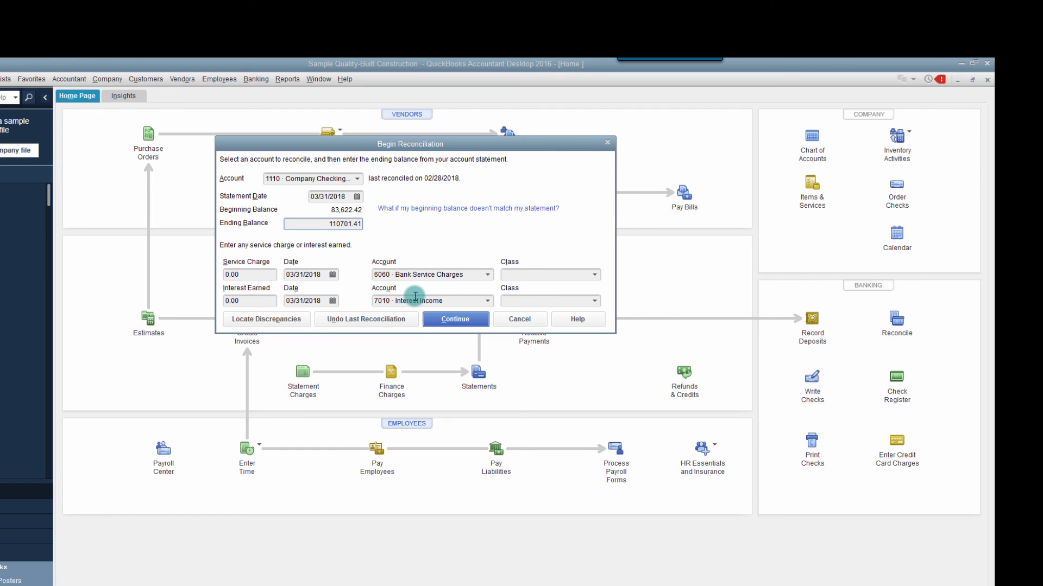
Step: Continue to the transaction list for the 03/31/2018 period, accepting the past-date change, and hide transactions after the statement's end date
left_click(442, 319)
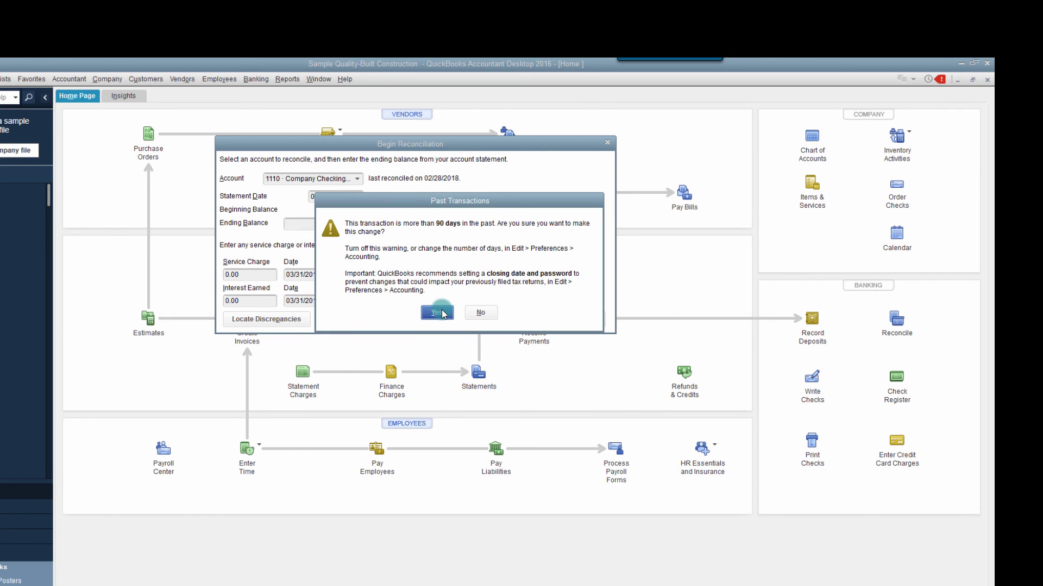
left_click(436, 312)
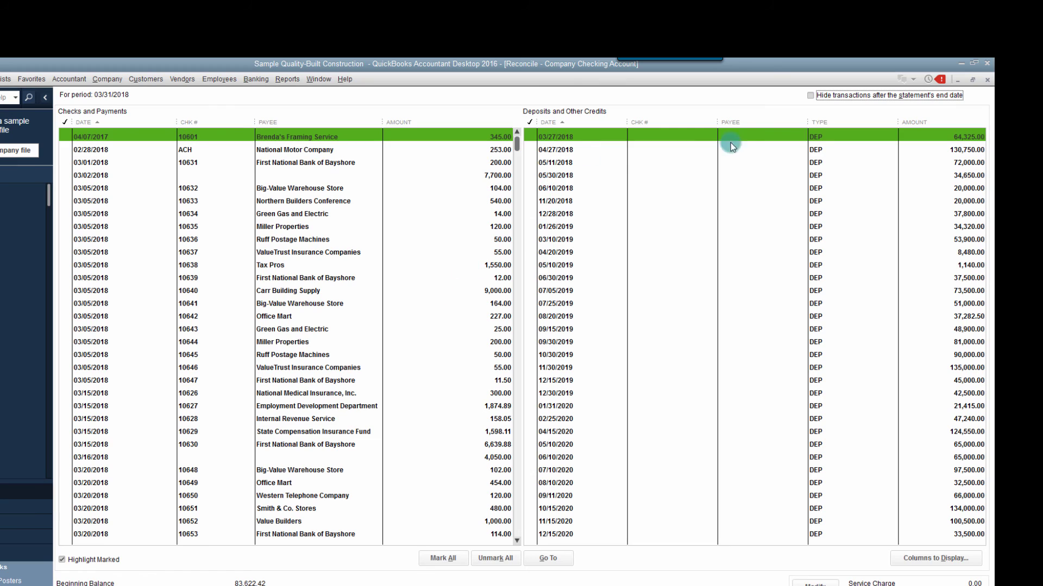
left_click(810, 96)
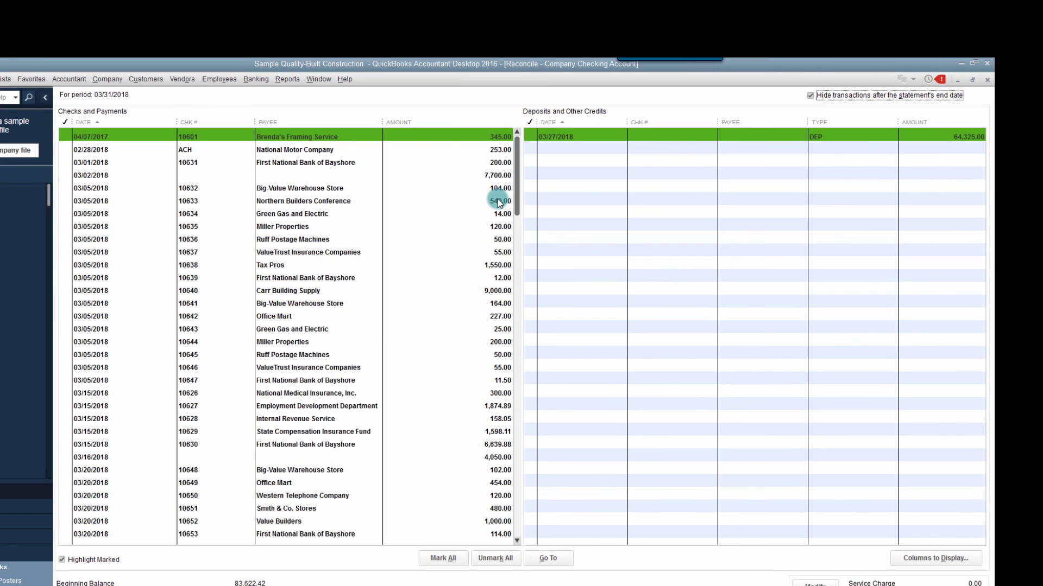
Step: Mark all transactions as cleared except check 10601, the 03/28/2018 ACH payment, the 03/30/2018 payment of 6,000.00 and check 10655
left_click(442, 558)
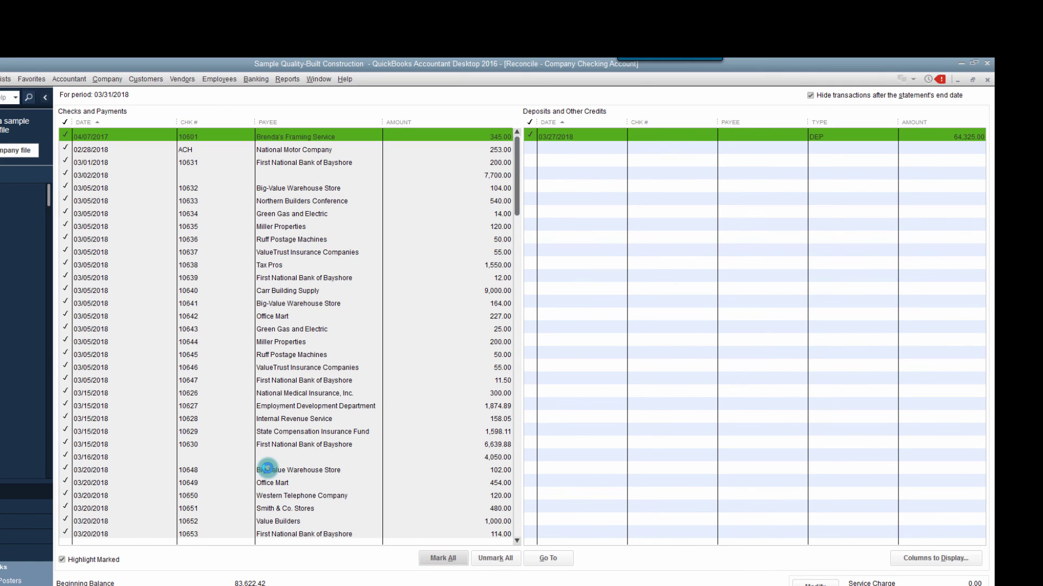
left_click(63, 134)
scroll(152, 380, "down", 2)
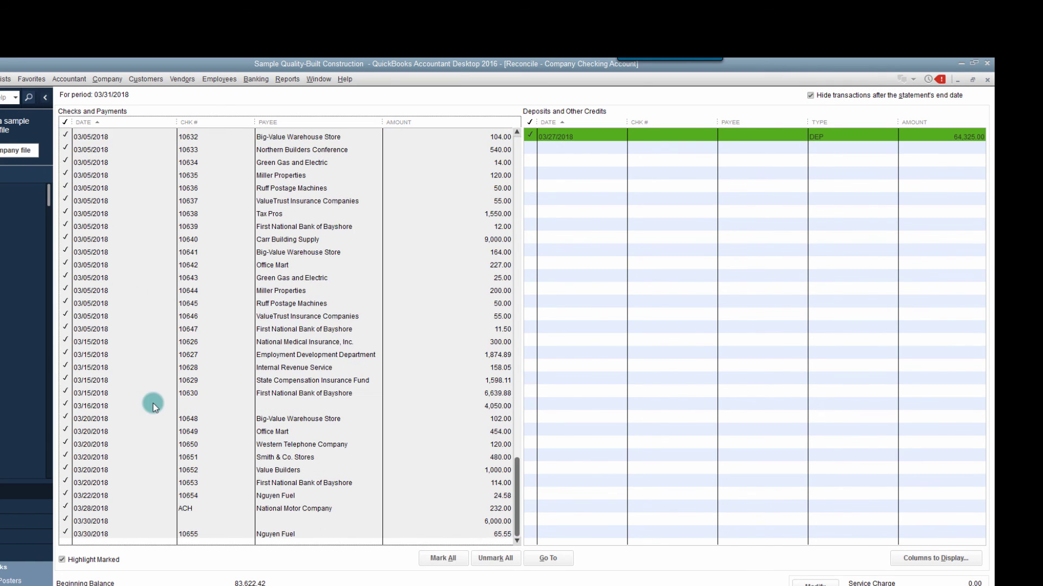
left_click(64, 533)
left_click(64, 521)
left_click(64, 509)
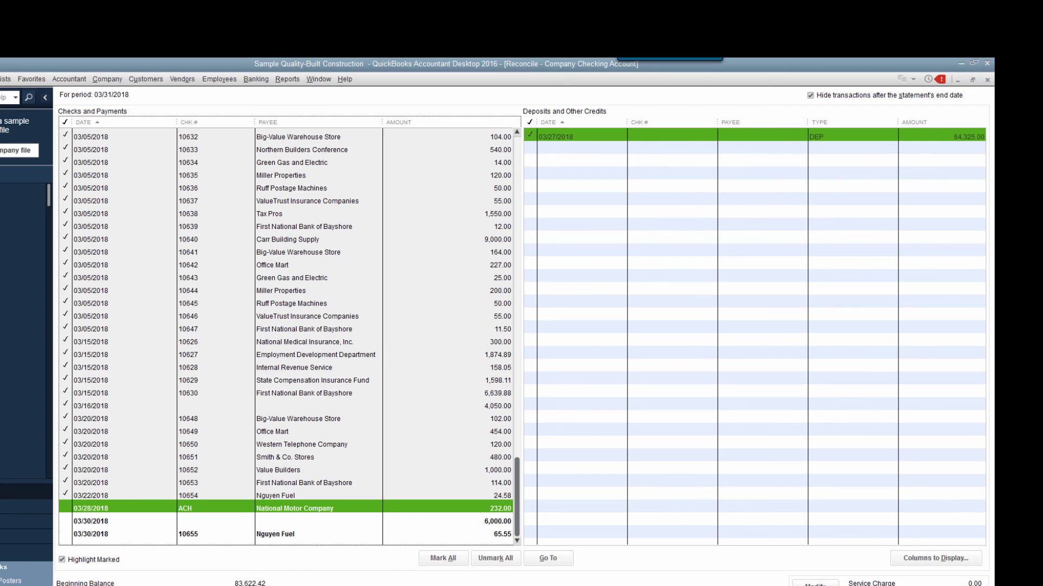
scroll(682, 493, "up", 1)
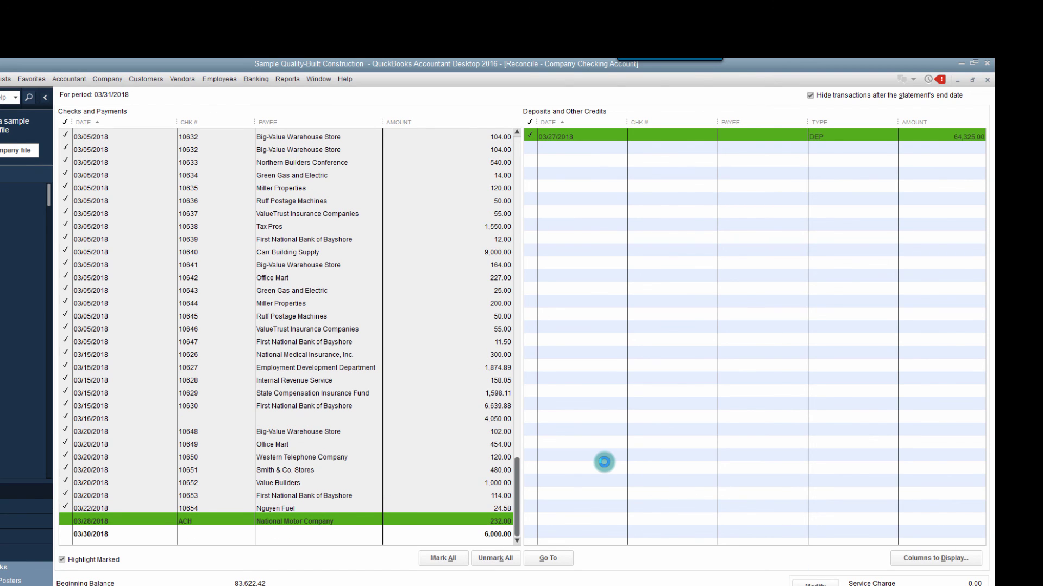